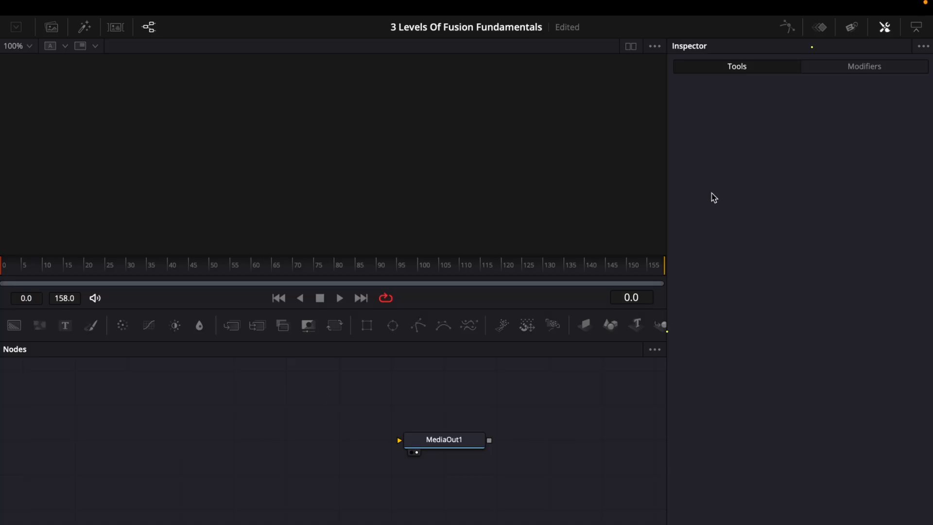
Step: Look over the spline and keyframe editors and browse the clips in the media pool
{"action": "left_click", "coordinate": [784, 36]}
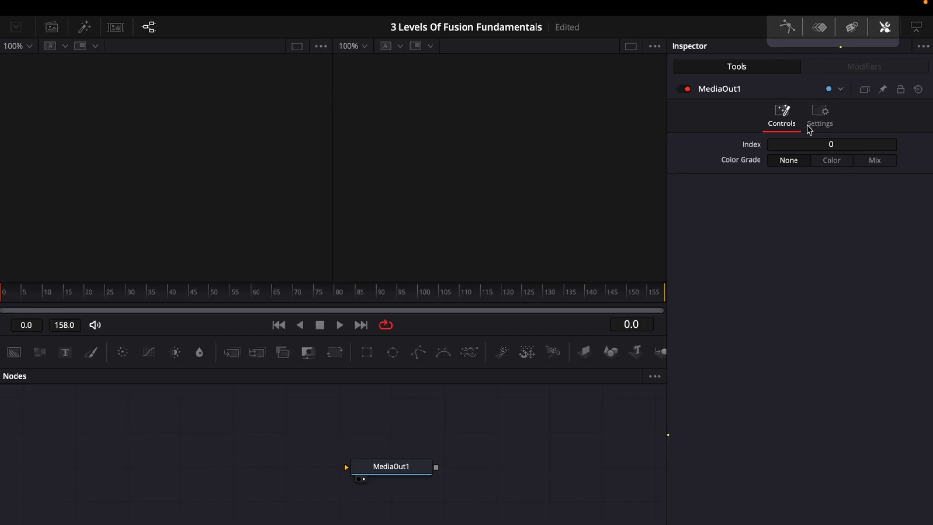
{"action": "left_click", "coordinate": [821, 28]}
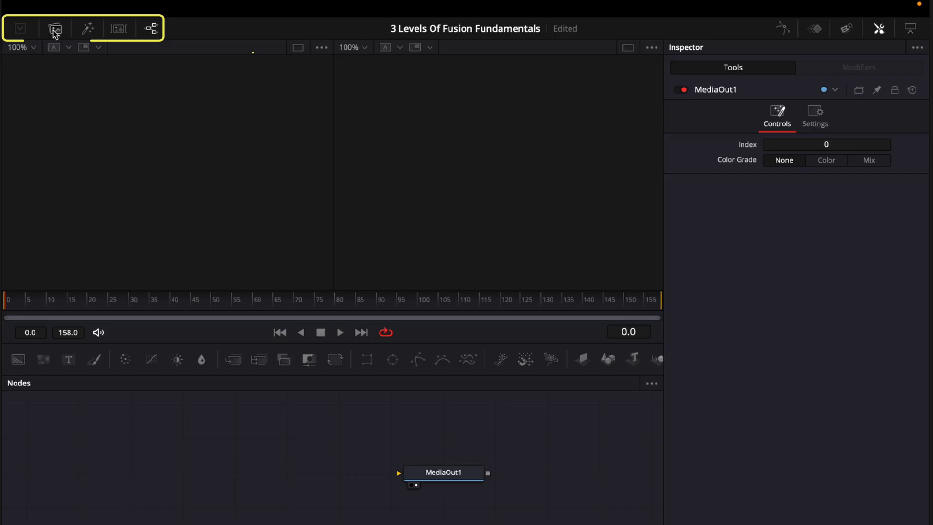
{"action": "left_click", "coordinate": [55, 31]}
{"action": "scroll", "coordinate": [175, 146], "scroll_direction": "up", "scroll_amount": 10}
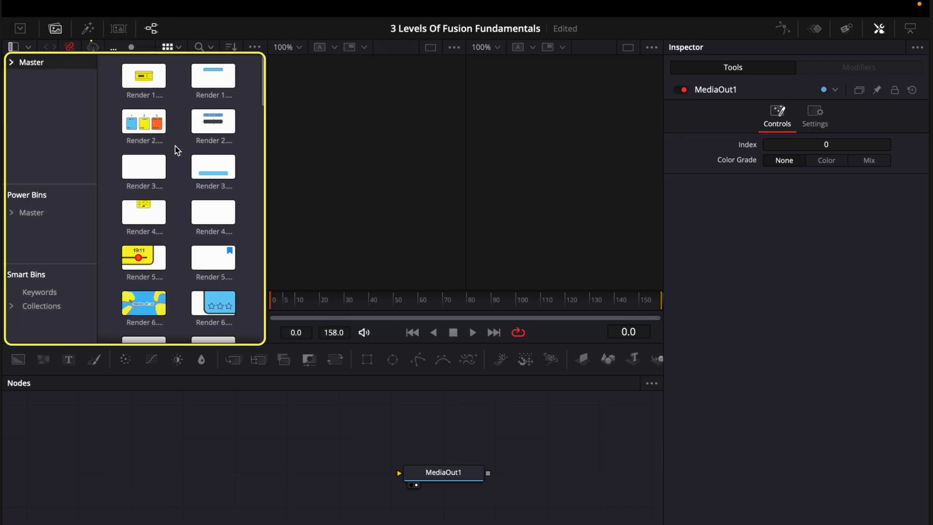
{"action": "scroll", "coordinate": [175, 146], "scroll_direction": "down", "scroll_amount": 8}
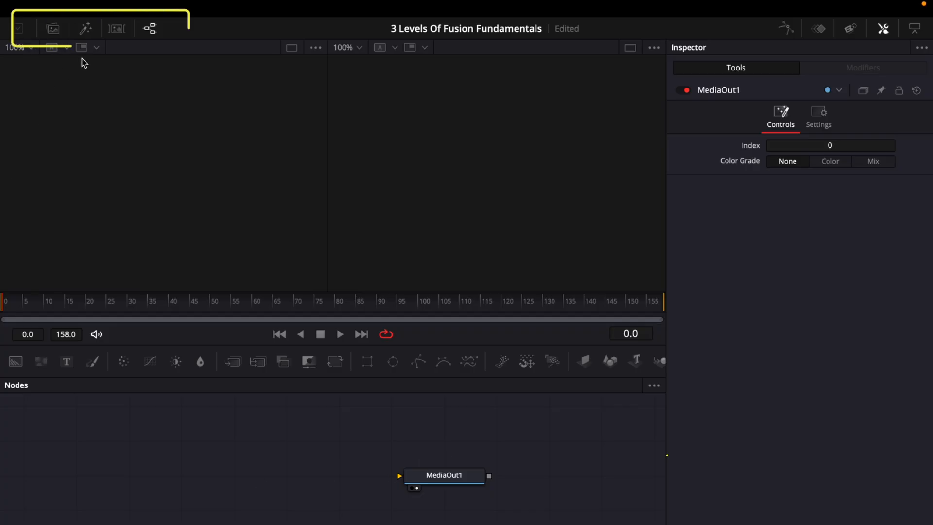
Step: Show the timeline clips and switch between clips 27, 26 and 28 to view their compositions
{"action": "left_click", "coordinate": [119, 30]}
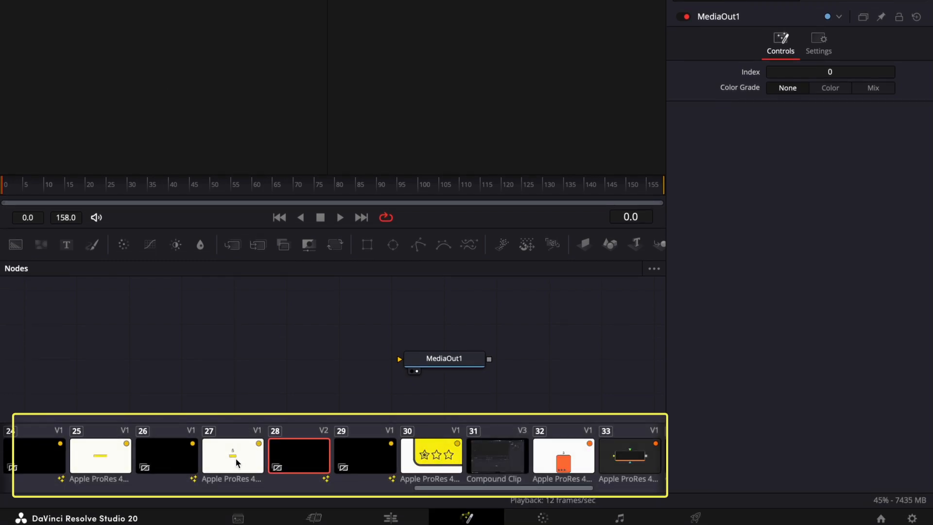
{"action": "left_click", "coordinate": [238, 463]}
{"action": "left_click", "coordinate": [179, 455]}
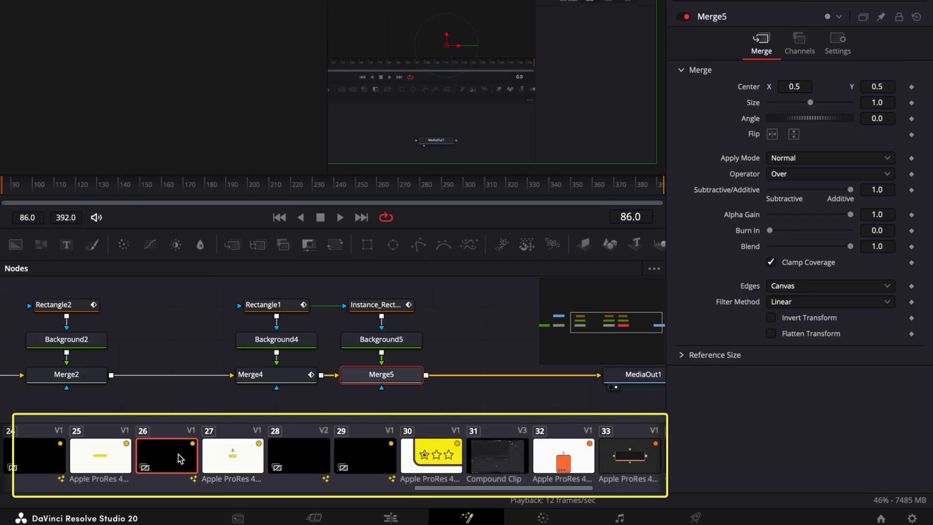
{"action": "left_click", "coordinate": [244, 465]}
{"action": "left_click", "coordinate": [293, 458]}
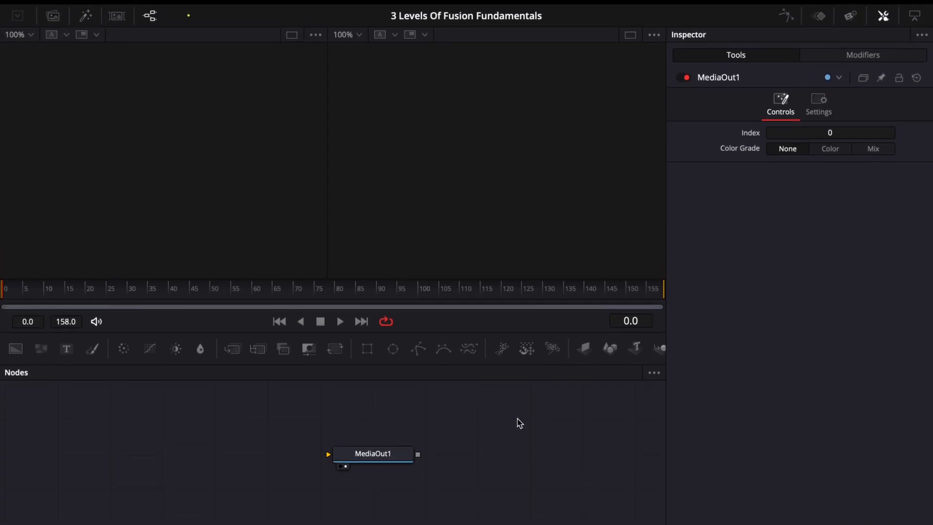
Step: Apply the Mid Flow Vertical Fusion layout preset and widen the node area beside the viewer
{"action": "left_click", "coordinate": [681, 12]}
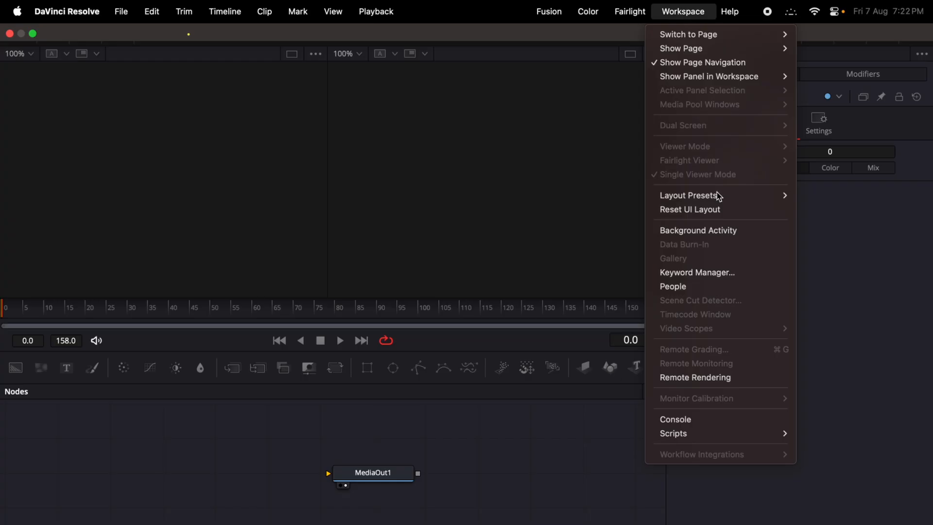
{"action": "mouse_move", "coordinate": [720, 195]}
{"action": "mouse_move", "coordinate": [810, 238]}
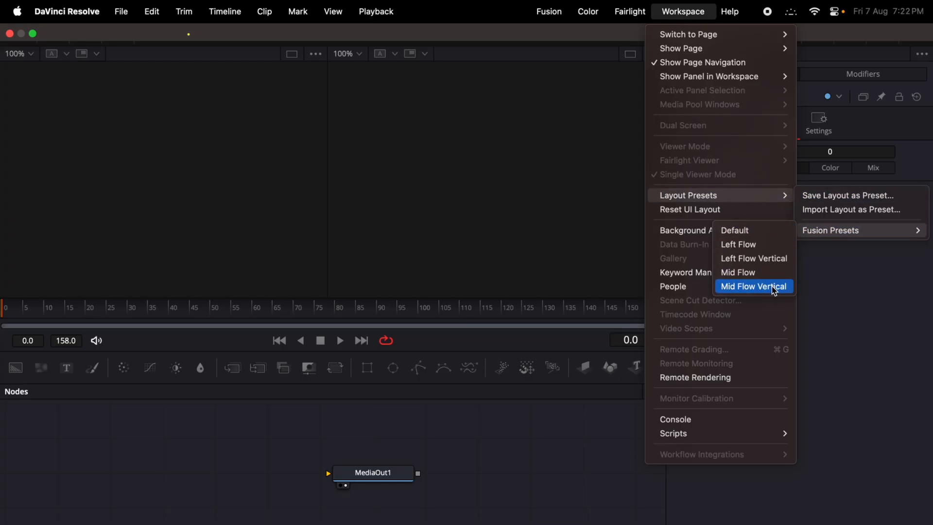
{"action": "left_click", "coordinate": [755, 287]}
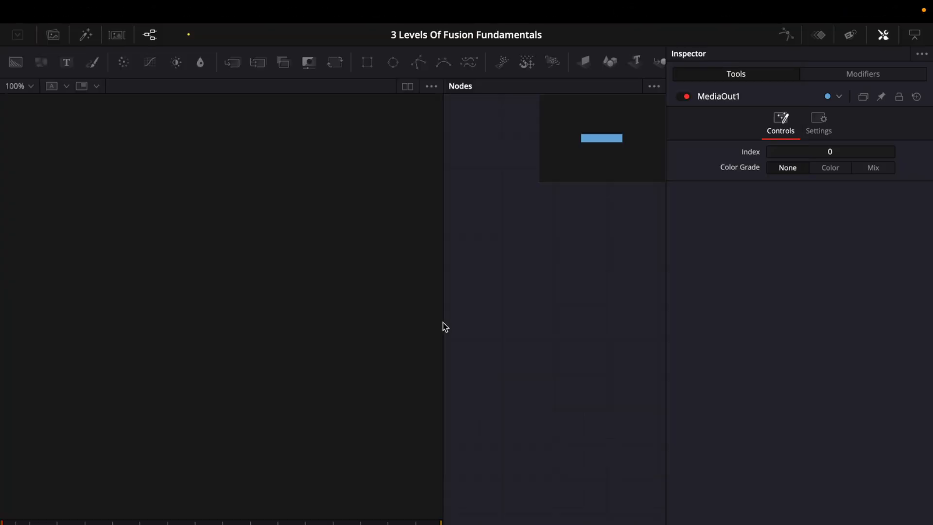
{"action": "left_click_drag", "start_coordinate": [446, 327], "coordinate": [234, 306]}
{"action": "scroll", "coordinate": [394, 310], "scroll_direction": "up", "scroll_amount": 3}
{"action": "scroll", "coordinate": [394, 310], "scroll_direction": "right", "scroll_amount": 3}
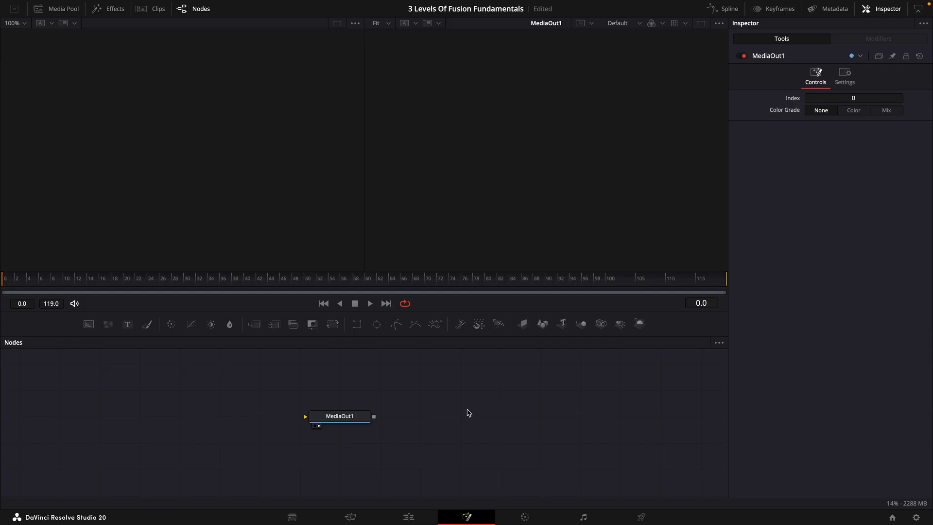
Step: Feed a new Background node into MediaOut1 and switch to a single viewer
{"action": "mouse_move", "coordinate": [338, 421]}
{"action": "left_mouse_down"}
{"action": "mouse_move", "coordinate": [459, 421]}
{"action": "mouse_move", "coordinate": [338, 421]}
{"action": "left_mouse_up"}
{"action": "left_click_drag", "start_coordinate": [89, 330], "coordinate": [88, 420]}
{"action": "left_click_drag", "start_coordinate": [254, 416], "coordinate": [478, 421]}
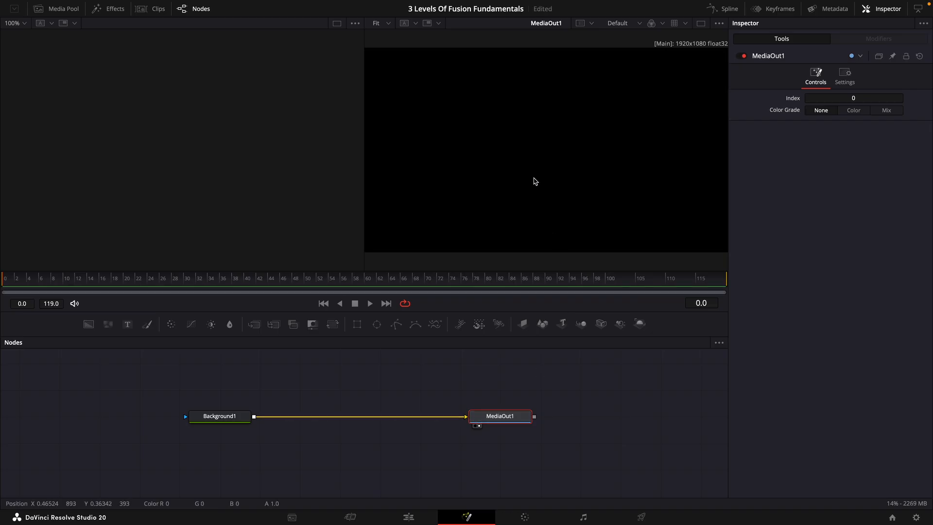
{"action": "left_click", "coordinate": [563, 365]}
{"action": "mouse_move", "coordinate": [709, 33]}
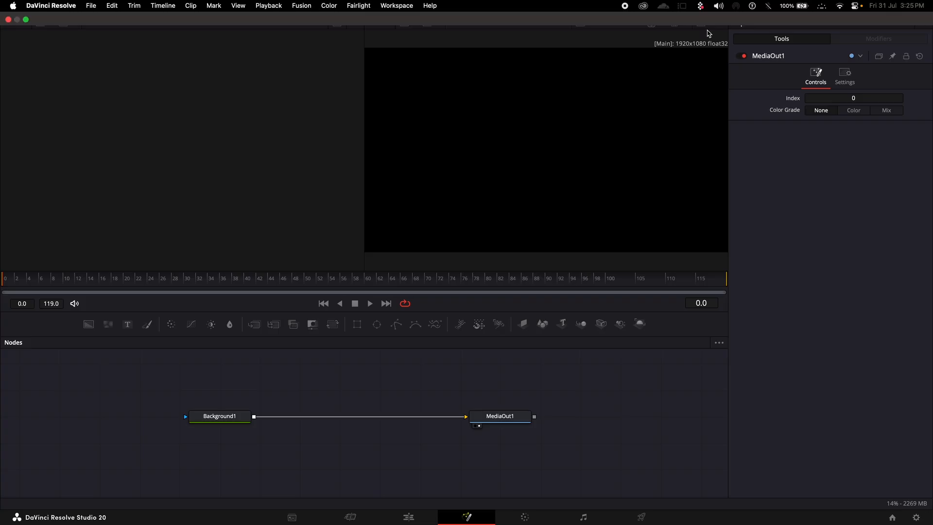
{"action": "left_click", "coordinate": [701, 26]}
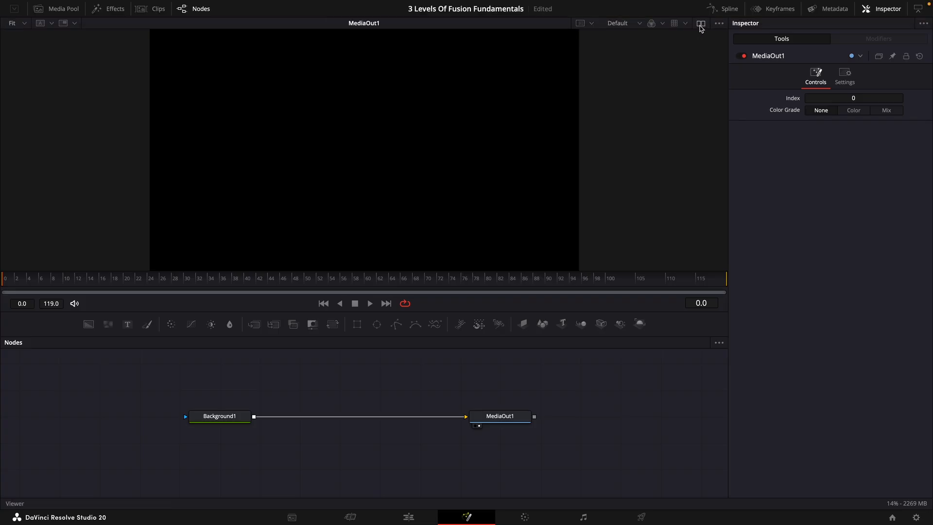
Step: Set Background1's color to a very dark gray
{"action": "left_click", "coordinate": [224, 419]}
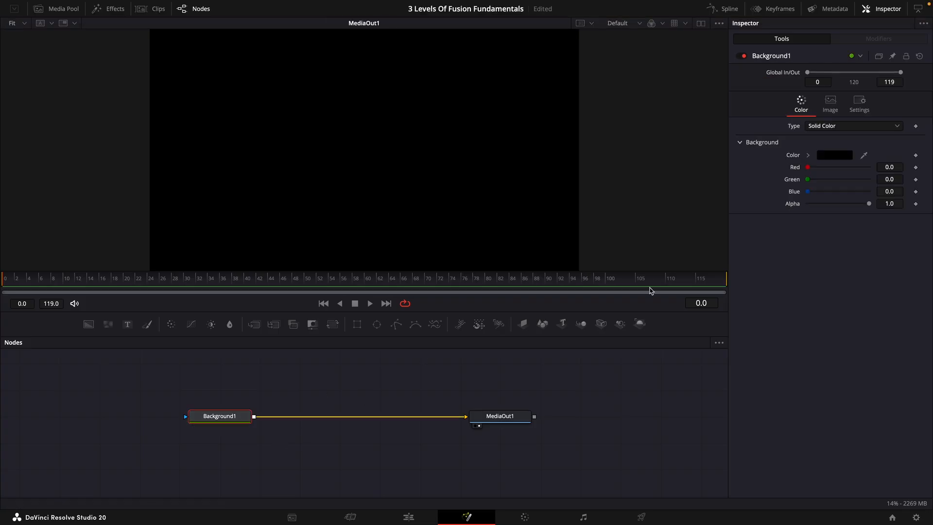
{"action": "left_click", "coordinate": [835, 161]}
{"action": "left_click_drag", "start_coordinate": [751, 263], "coordinate": [768, 263]}
{"action": "left_click", "coordinate": [909, 453]}
{"action": "left_click", "coordinate": [347, 419]}
{"action": "scroll", "coordinate": [347, 418], "scroll_direction": "up", "scroll_amount": 1}
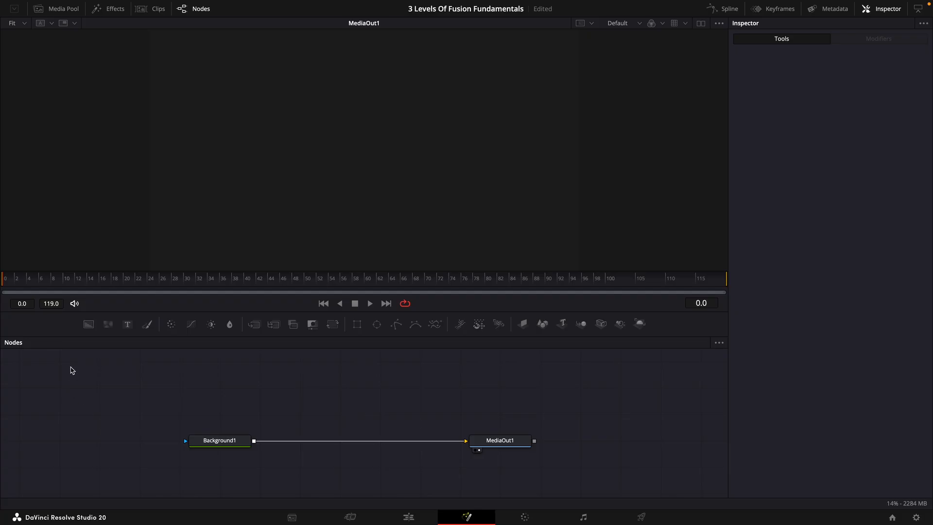
Step: Add a second Background node masked by a Rectangle and merge it over Background1
{"action": "left_click_drag", "start_coordinate": [88, 324], "coordinate": [351, 425]}
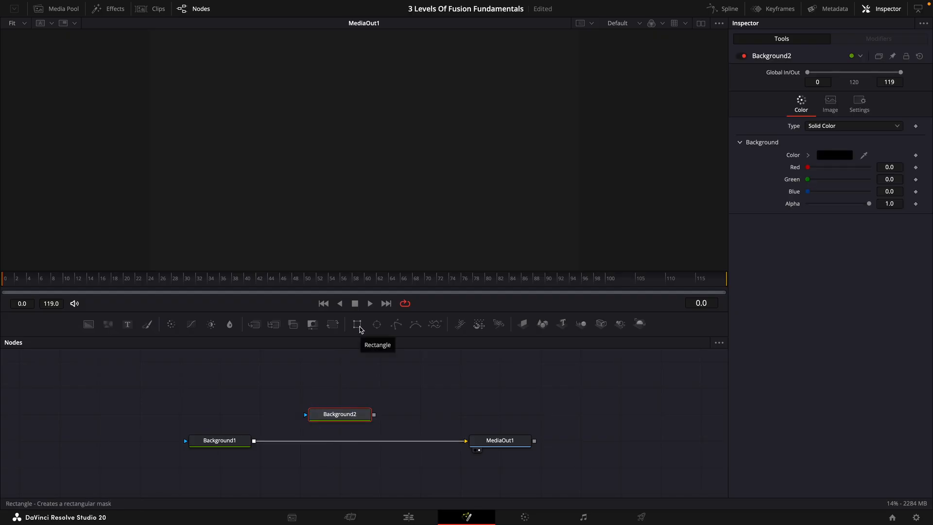
{"action": "left_click_drag", "start_coordinate": [360, 328], "coordinate": [307, 417]}
{"action": "left_click_drag", "start_coordinate": [374, 415], "coordinate": [254, 443]}
{"action": "mouse_move", "coordinate": [355, 445]}
{"action": "left_mouse_down"}
{"action": "mouse_move", "coordinate": [356, 467]}
{"action": "mouse_move", "coordinate": [356, 443]}
{"action": "left_mouse_up"}
Step: Set Rectangle1 to width 0.408, height 0.245 and corner radius 0.179, and Background2's color to 6% gray
{"action": "left_click", "coordinate": [347, 397]}
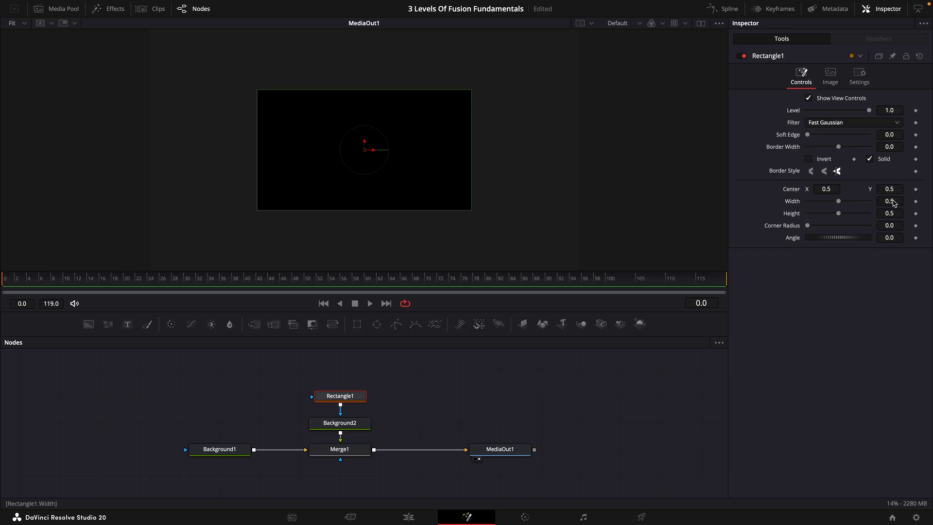
{"action": "left_click_drag", "start_coordinate": [890, 214], "coordinate": [906, 227]}
{"action": "left_click", "coordinate": [356, 426]}
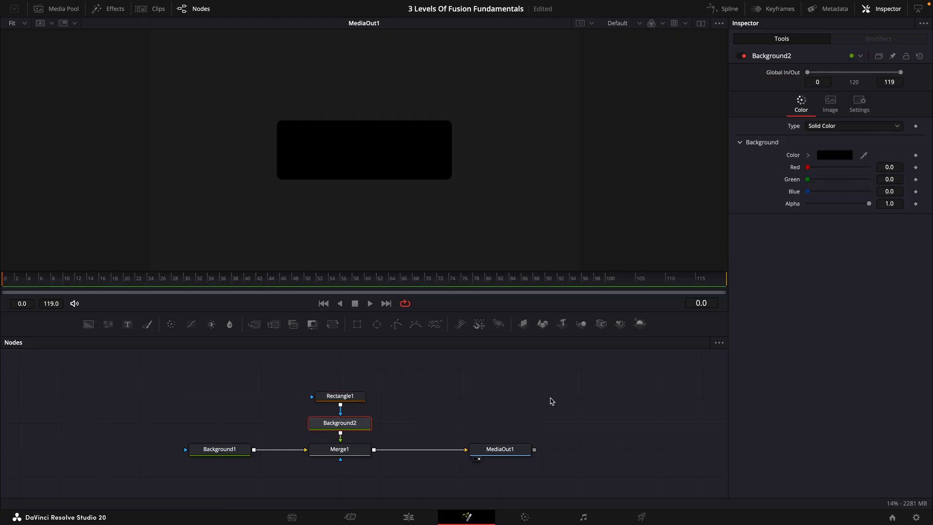
{"action": "left_click", "coordinate": [835, 155]}
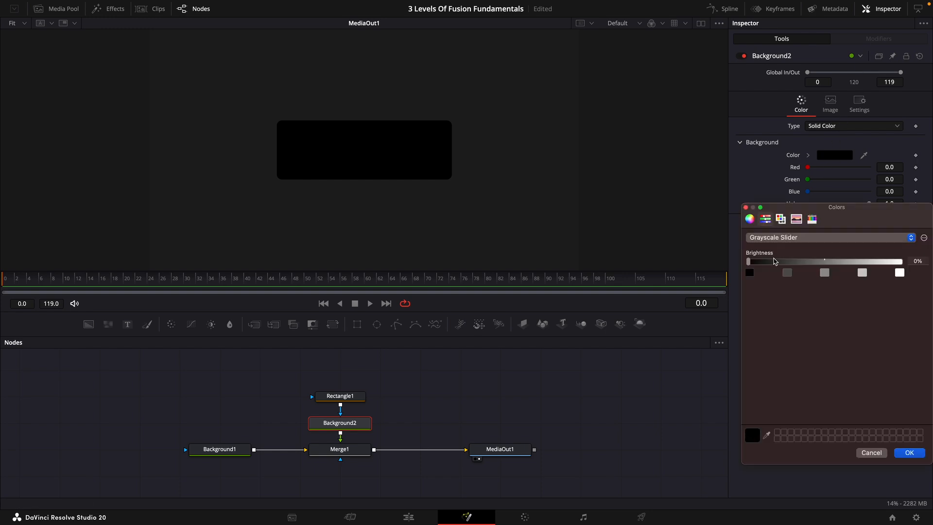
{"action": "left_click_drag", "start_coordinate": [762, 267], "coordinate": [760, 267]}
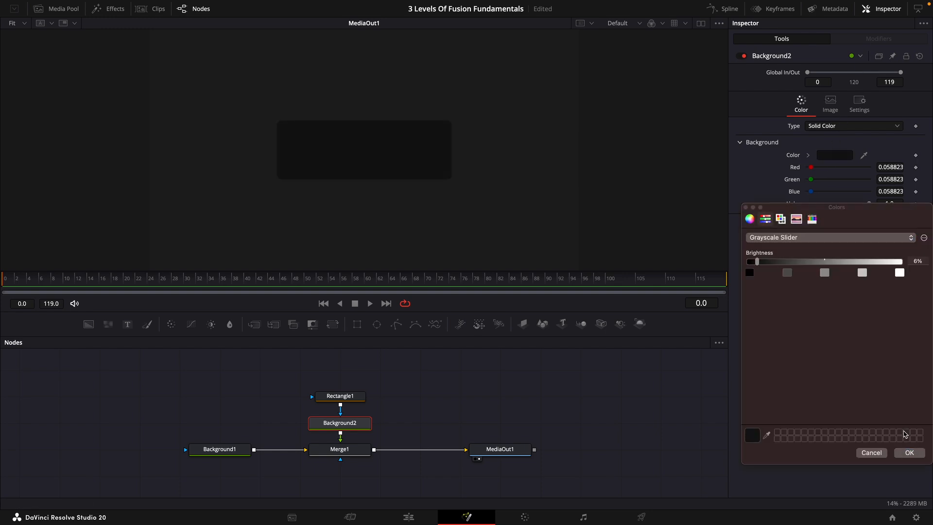
{"action": "left_click", "coordinate": [910, 452]}
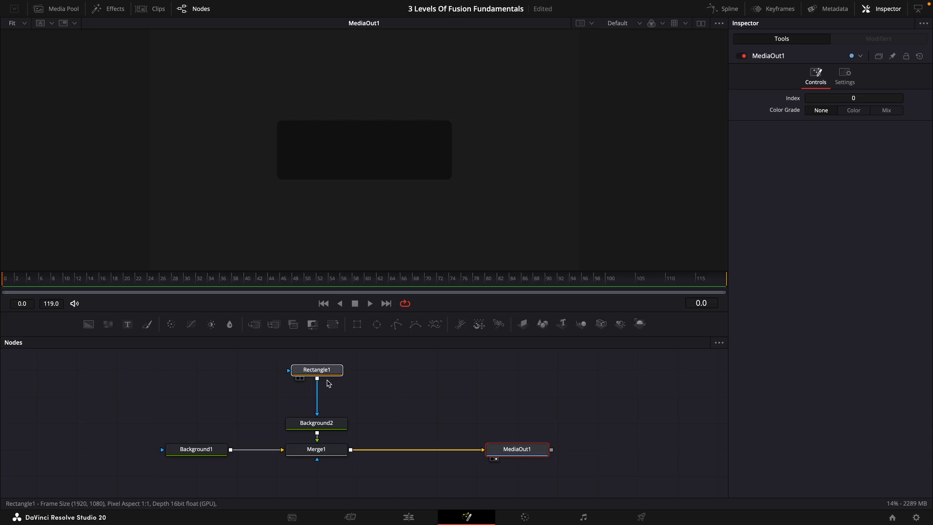
Step: Place the Rectangle1 node just above Background2 and save the project
{"action": "left_click", "coordinate": [327, 398]}
{"action": "left_click", "coordinate": [357, 403]}
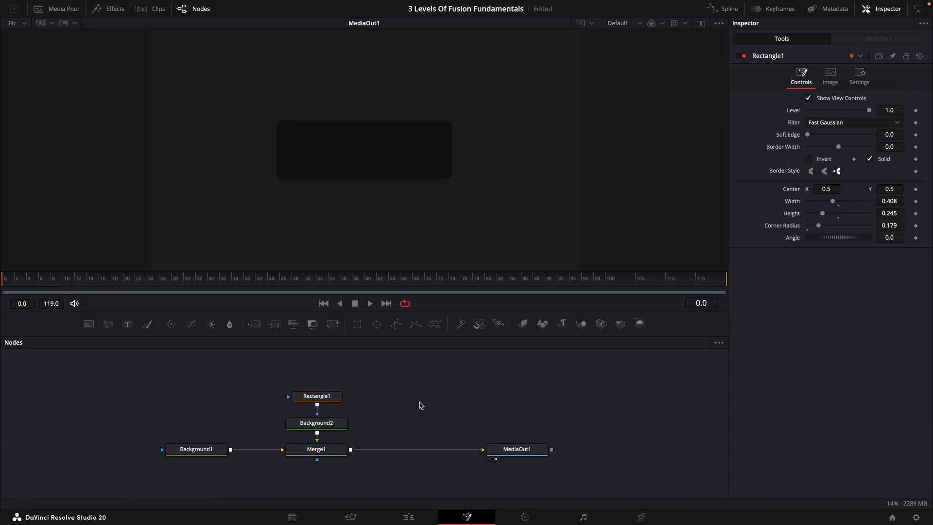
{"action": "key", "text": "ctrl+s"}
Step: Copy Rectangle1 and paste it as an instance beside the original node
{"action": "left_click", "coordinate": [329, 399]}
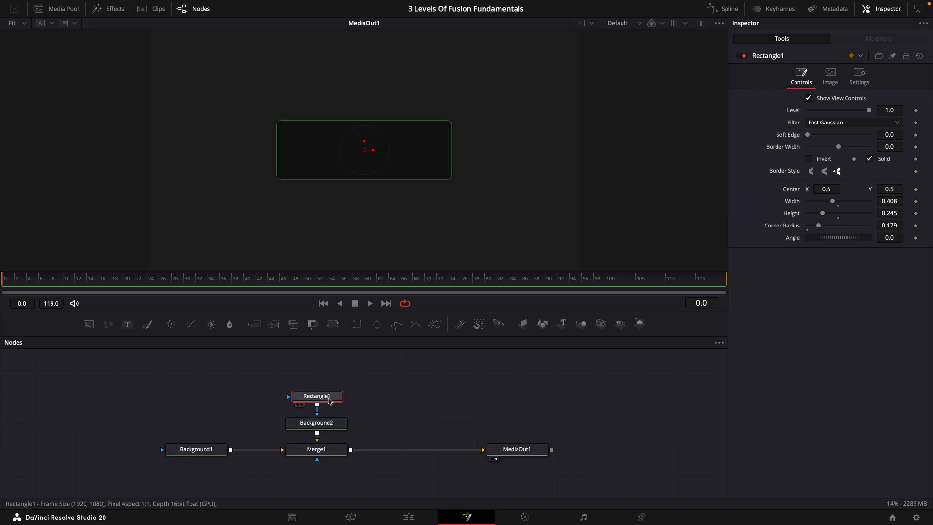
{"action": "left_click", "coordinate": [385, 401]}
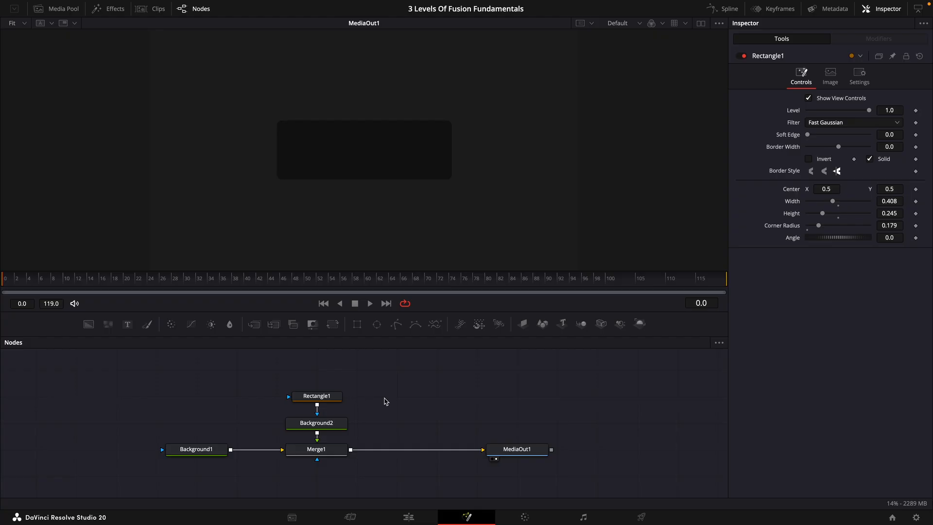
{"action": "key", "text": "ctrl+shift+v"}
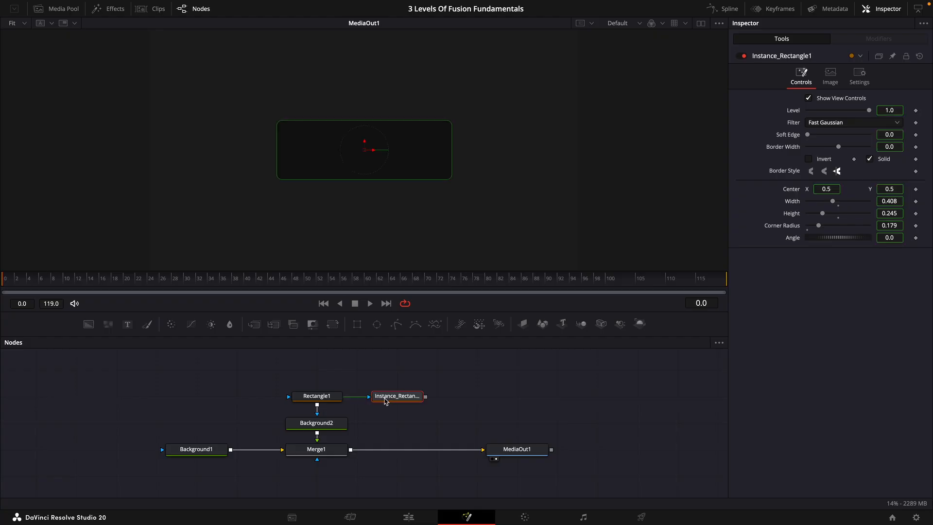
{"action": "mouse_move", "coordinate": [401, 403]}
{"action": "left_mouse_down"}
{"action": "mouse_move", "coordinate": [402, 429]}
{"action": "mouse_move", "coordinate": [402, 403]}
{"action": "left_mouse_up"}
{"action": "mouse_move", "coordinate": [402, 405]}
{"action": "left_mouse_down"}
{"action": "mouse_move", "coordinate": [403, 430]}
{"action": "mouse_move", "coordinate": [404, 406]}
{"action": "left_mouse_up"}
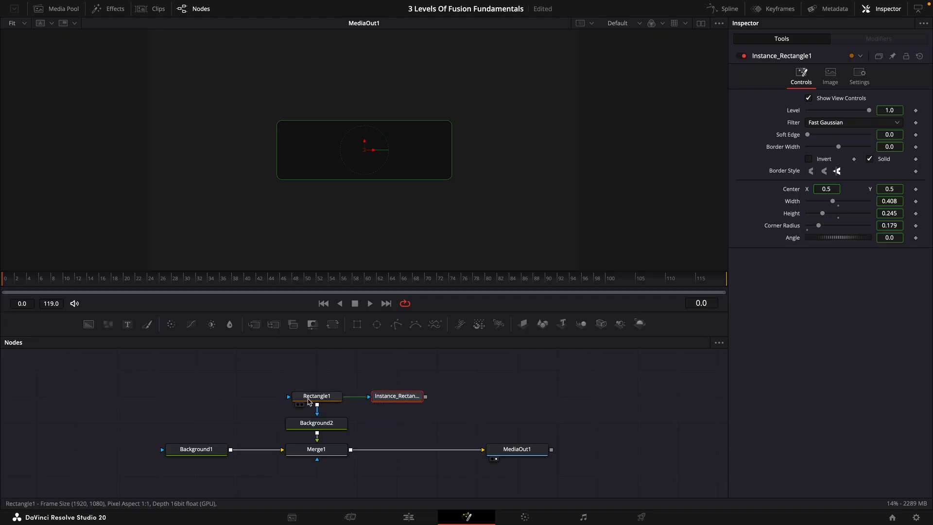
{"action": "mouse_move", "coordinate": [308, 402]}
{"action": "left_mouse_down"}
{"action": "mouse_move", "coordinate": [309, 377]}
{"action": "mouse_move", "coordinate": [309, 401]}
{"action": "left_mouse_up"}
Step: Deinstance Solid and Border Width on the instanced rectangle, turning Solid off and setting Border Width to 0.002
{"action": "left_click", "coordinate": [410, 399]}
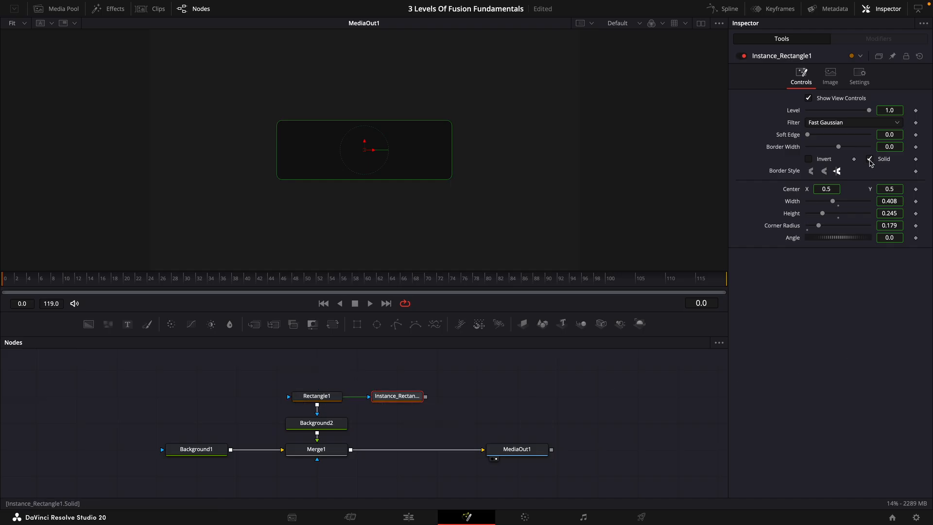
{"action": "right_click", "coordinate": [900, 163]}
{"action": "left_click", "coordinate": [899, 250]}
{"action": "left_click", "coordinate": [872, 161]}
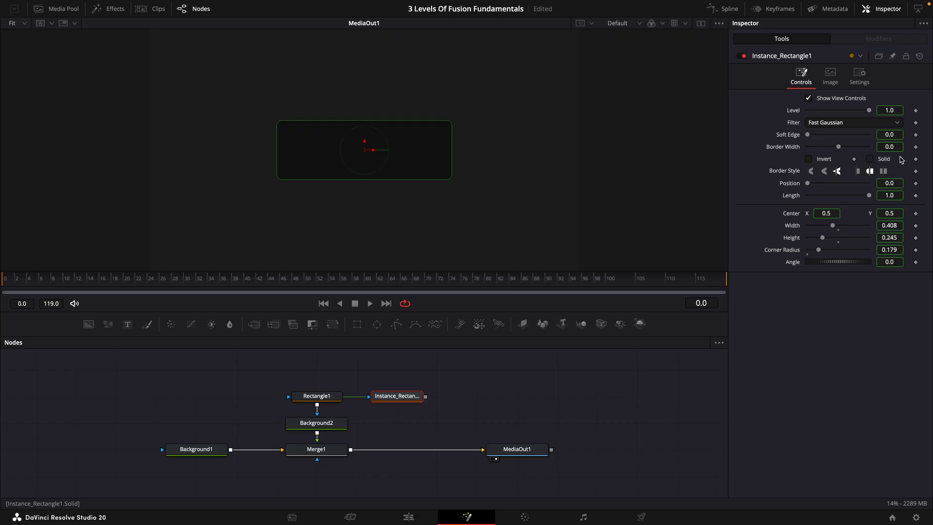
{"action": "right_click", "coordinate": [910, 151]}
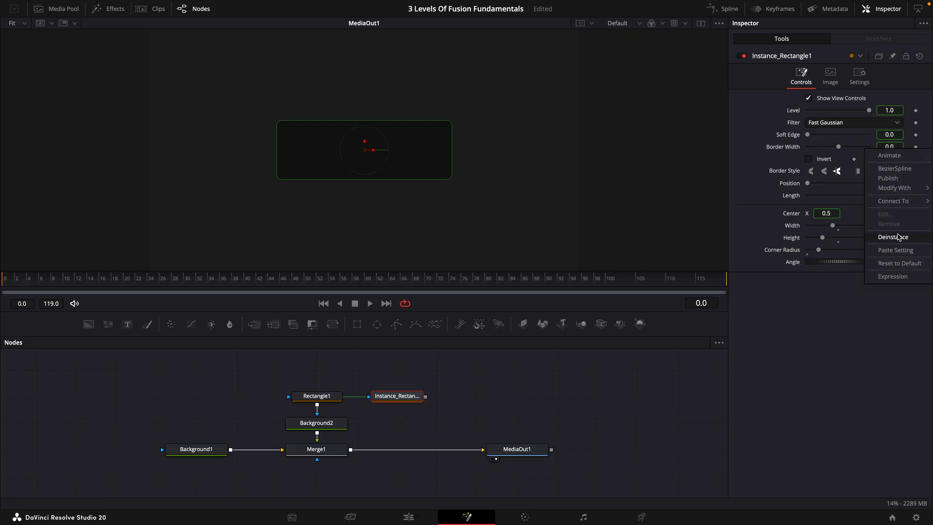
{"action": "left_click", "coordinate": [904, 238]}
{"action": "left_click_drag", "start_coordinate": [892, 149], "coordinate": [893, 150]}
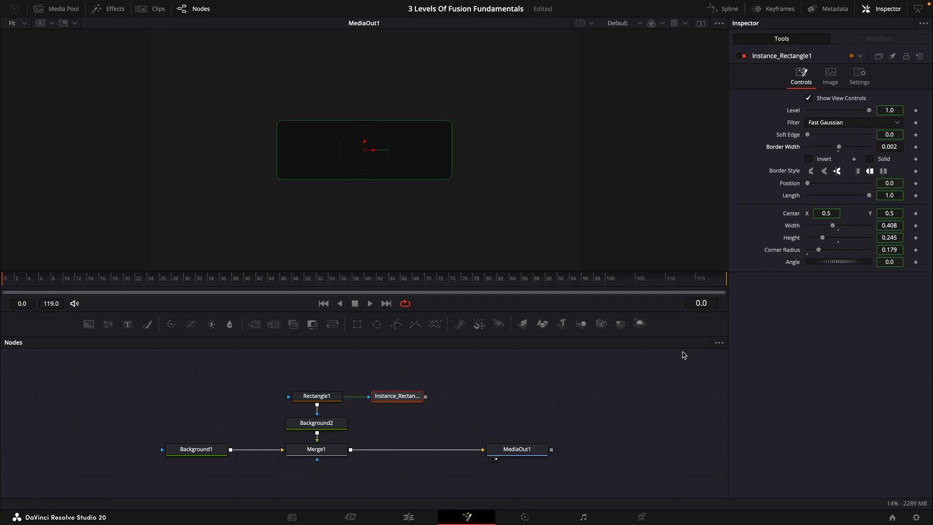
Step: Merge a new Background node in about 86% gray, masked by the instanced rectangle, over Merge1's output
{"action": "left_click_drag", "start_coordinate": [89, 324], "coordinate": [399, 425]}
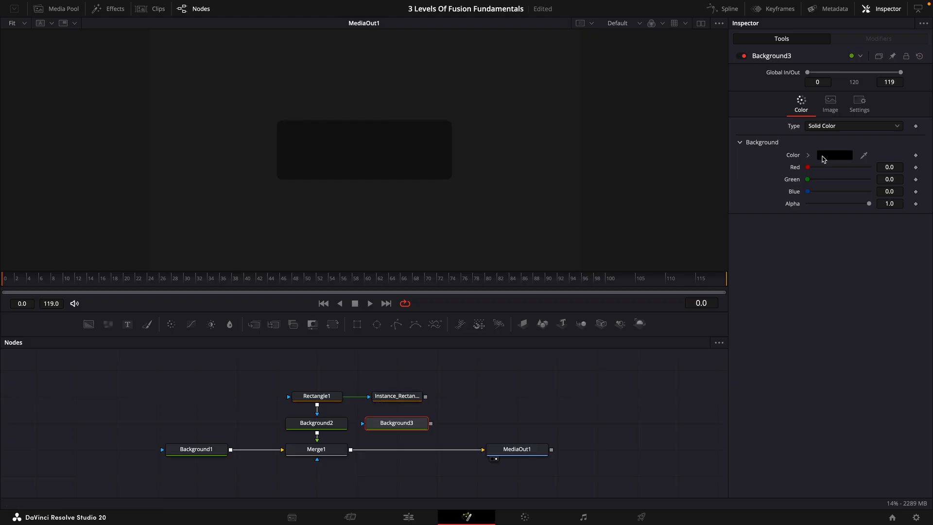
{"action": "left_click", "coordinate": [835, 155]}
{"action": "left_click_drag", "start_coordinate": [802, 262], "coordinate": [883, 263]}
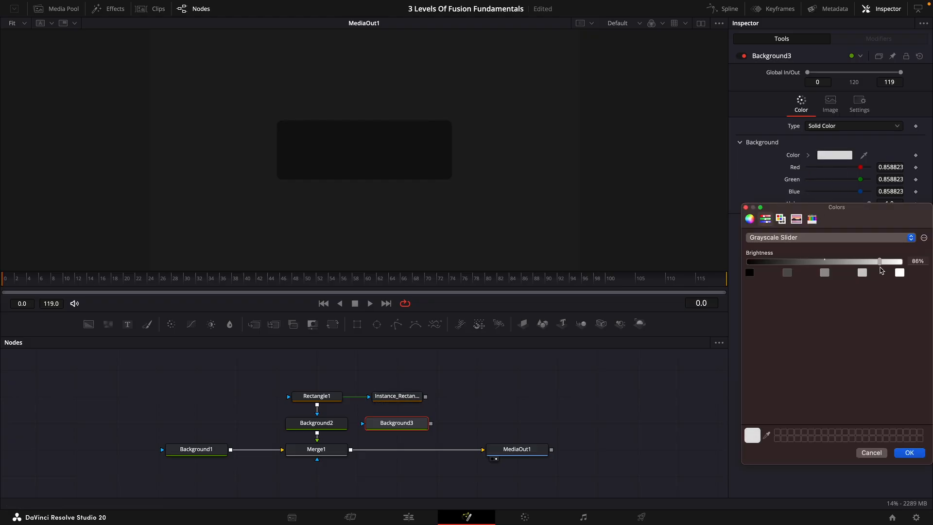
{"action": "left_click", "coordinate": [910, 453]}
{"action": "left_click_drag", "start_coordinate": [425, 396], "coordinate": [364, 425]}
{"action": "left_click_drag", "start_coordinate": [431, 424], "coordinate": [352, 453]}
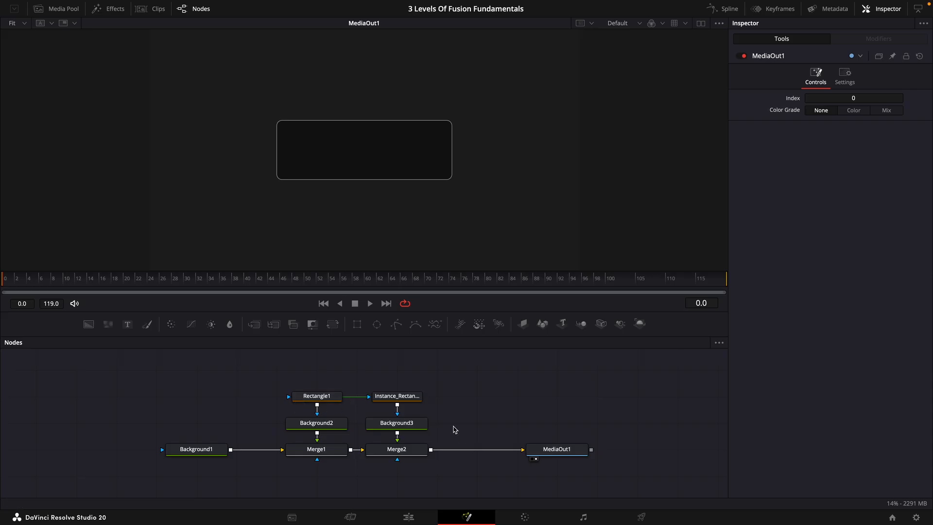
Step: Merge a new orange Background node, masked by a new Rectangle, over Merge2's output
{"action": "left_click_drag", "start_coordinate": [89, 323], "coordinate": [477, 423]}
{"action": "left_click", "coordinate": [846, 156]}
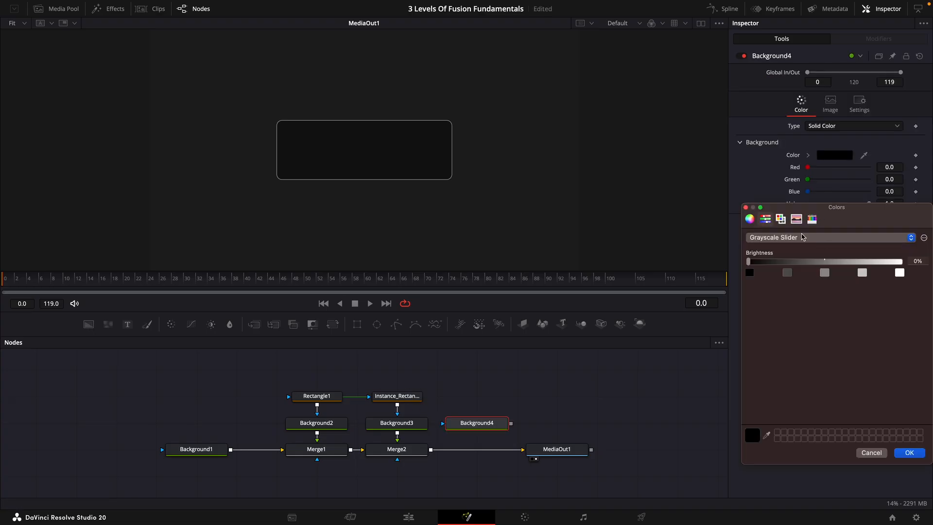
{"action": "left_click", "coordinate": [797, 219]}
{"action": "left_click", "coordinate": [803, 262]}
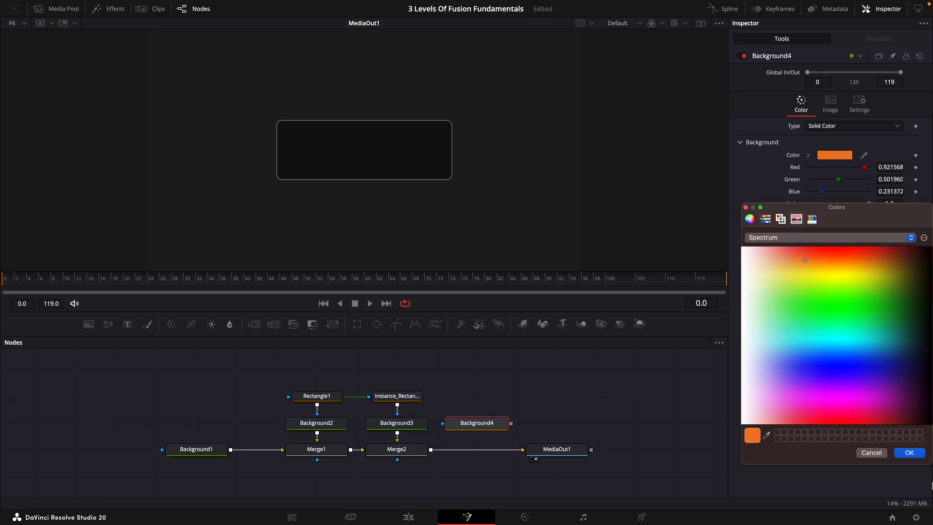
{"action": "left_click", "coordinate": [909, 452]}
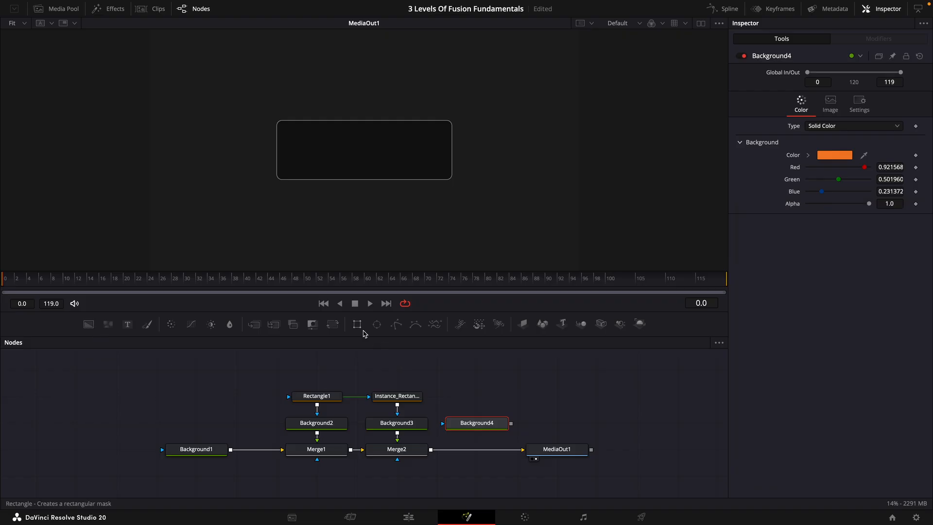
{"action": "left_click_drag", "start_coordinate": [357, 324], "coordinate": [443, 426]}
{"action": "left_click_drag", "start_coordinate": [511, 424], "coordinate": [557, 449]}
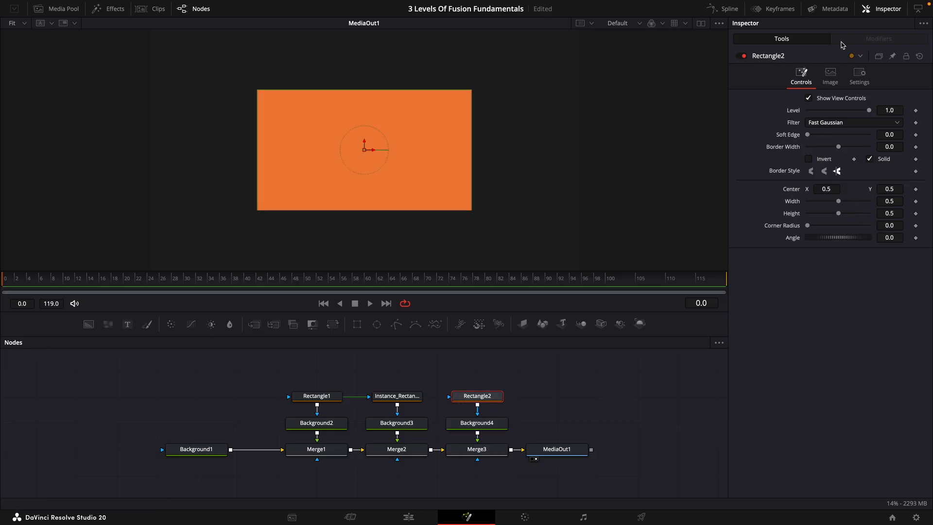
Step: Shape Rectangle2 into a low wide bar with Width 0.48 and Height 0.095, and lower its Center Y to 0.398
{"action": "left_click_drag", "start_coordinate": [840, 209], "coordinate": [687, 214]}
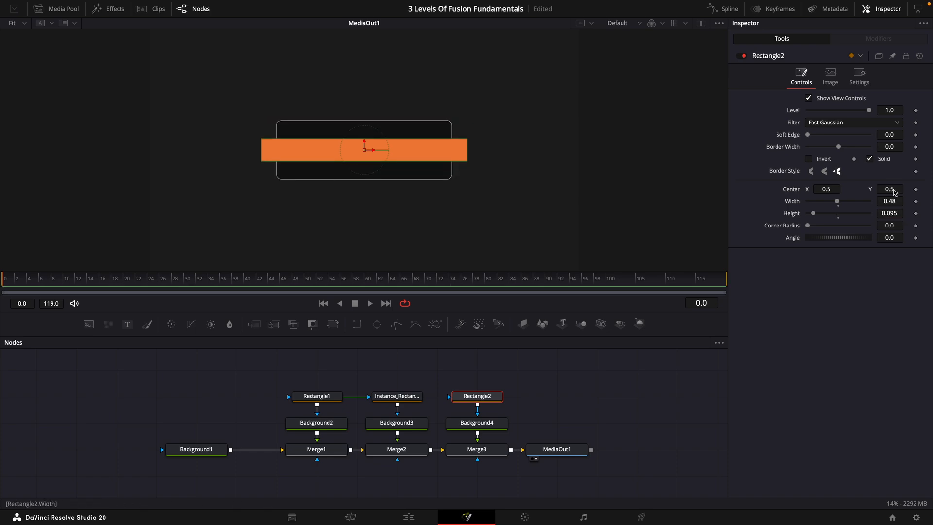
{"action": "left_click_drag", "start_coordinate": [894, 189], "coordinate": [853, 189]}
{"action": "left_click_drag", "start_coordinate": [854, 189], "coordinate": [844, 189]}
Step: Spread out the node chain by moving Background1 and the Merge1, Background2 and Rectangle1 column left, and MediaOut1 right
{"action": "left_click_drag", "start_coordinate": [196, 453], "coordinate": [111, 455]}
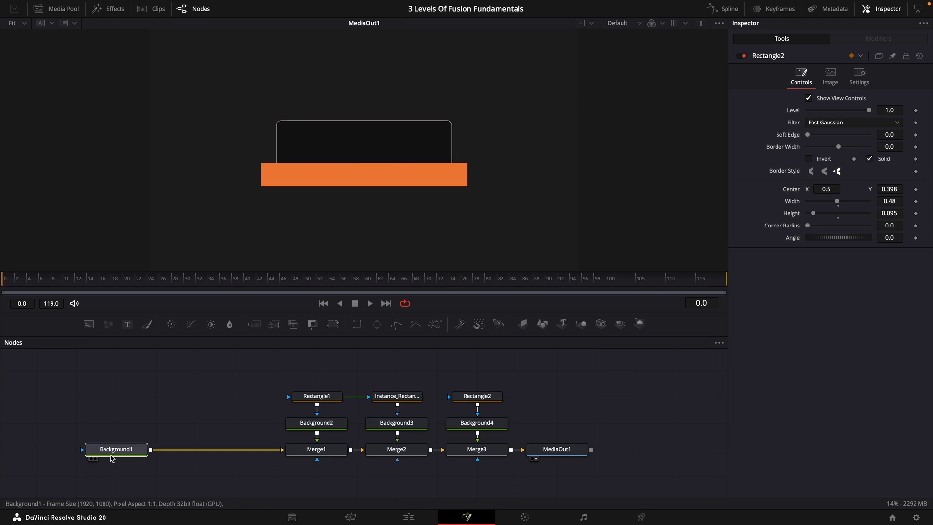
{"action": "left_click_drag", "start_coordinate": [269, 371], "coordinate": [244, 454]}
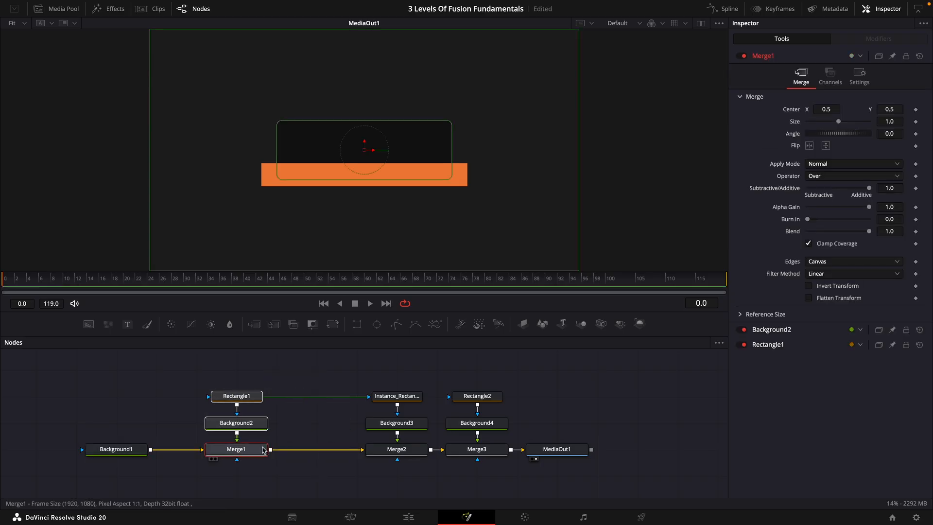
{"action": "left_click_drag", "start_coordinate": [555, 455], "coordinate": [675, 455]}
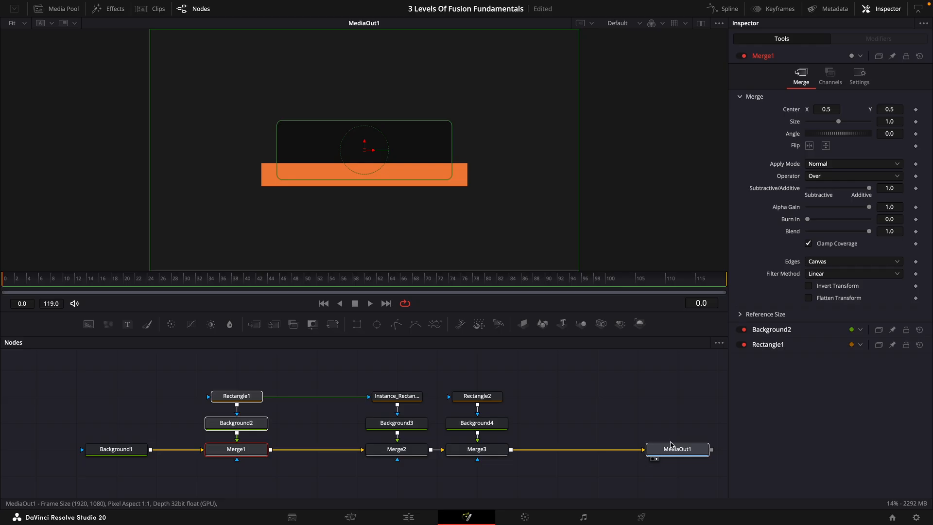
Step: Move Merge3 together with Background4 and Rectangle2 into the chain between Merge1 and Merge2, beneath the border layer
{"action": "left_click_drag", "start_coordinate": [451, 370], "coordinate": [525, 480]}
{"action": "left_click_drag", "start_coordinate": [472, 453], "coordinate": [312, 452]}
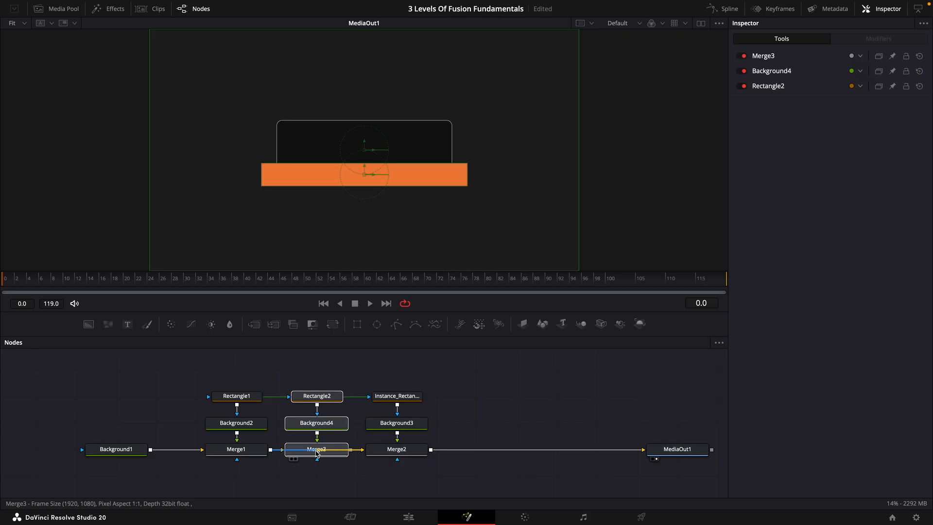
{"action": "left_click_drag", "start_coordinate": [316, 454], "coordinate": [317, 454]}
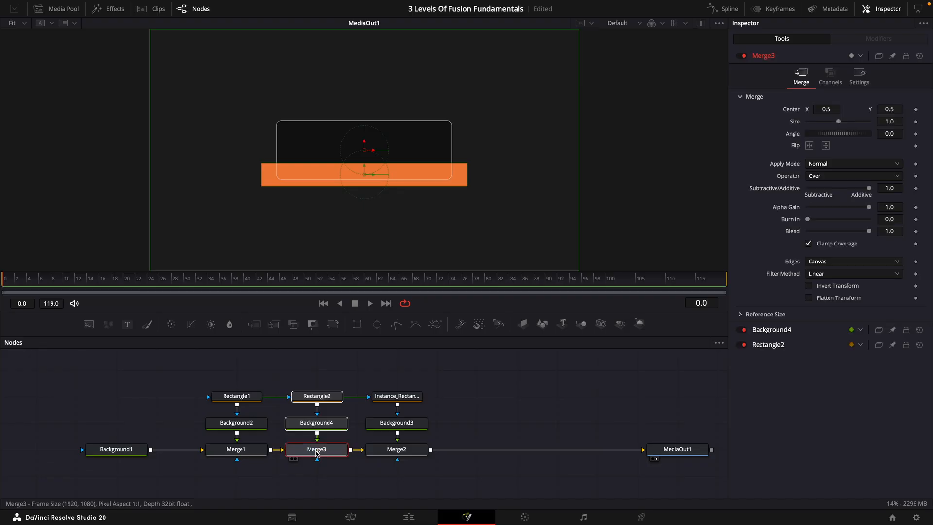
{"action": "mouse_move", "coordinate": [314, 456]}
{"action": "left_mouse_down"}
{"action": "mouse_move", "coordinate": [311, 477]}
{"action": "mouse_move", "coordinate": [317, 456]}
{"action": "left_mouse_up"}
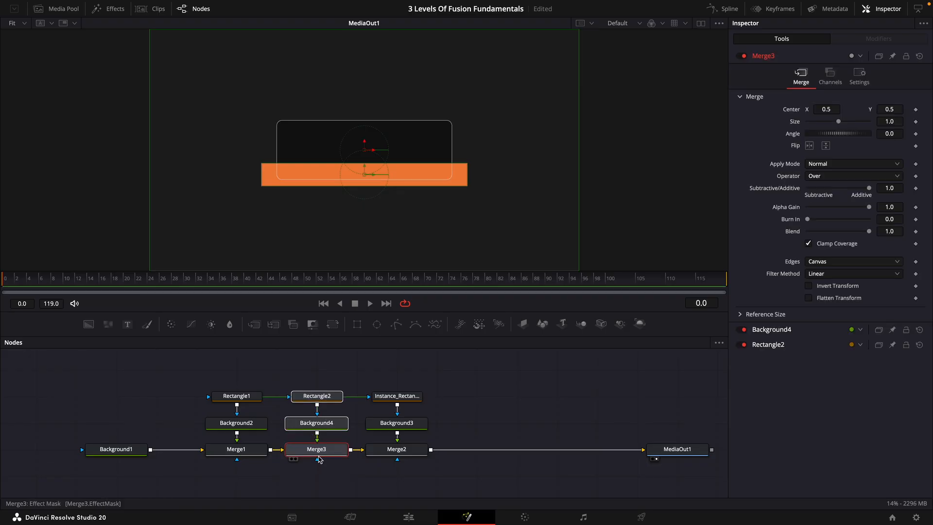
Step: Use Rectangle1 as Merge3's effect mask and lower Rectangle2 until only a thin orange strip covers the box's bottom edge
{"action": "left_click", "coordinate": [354, 374]}
{"action": "scroll", "coordinate": [410, 173], "scroll_direction": "up", "scroll_amount": 3}
{"action": "scroll", "coordinate": [451, 201], "scroll_direction": "right", "scroll_amount": 4}
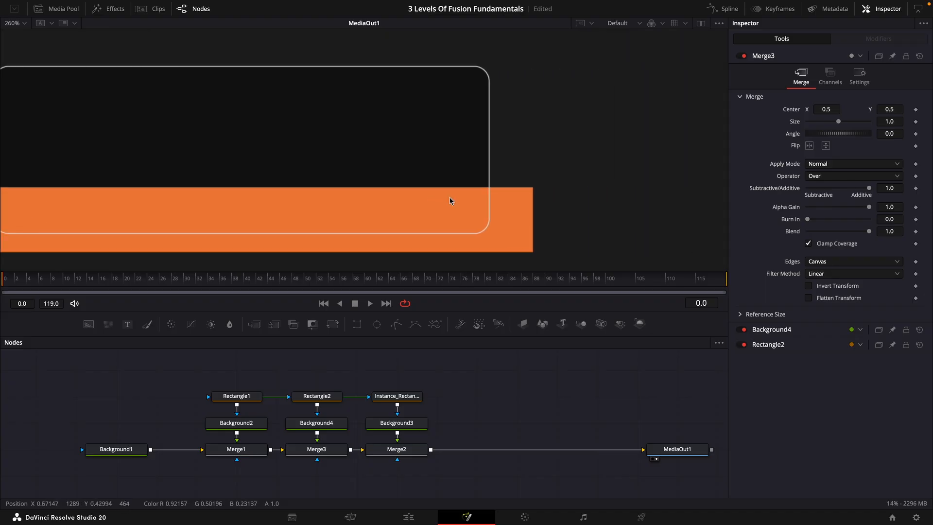
{"action": "scroll", "coordinate": [451, 201], "scroll_direction": "down", "scroll_amount": 2}
{"action": "scroll", "coordinate": [480, 210], "scroll_direction": "up", "scroll_amount": 1}
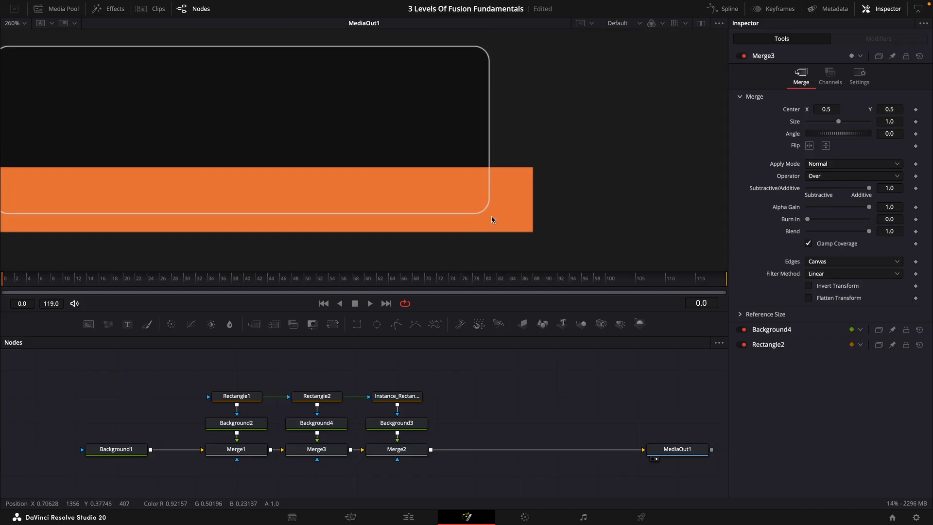
{"action": "scroll", "coordinate": [340, 216], "scroll_direction": "left", "scroll_amount": 5}
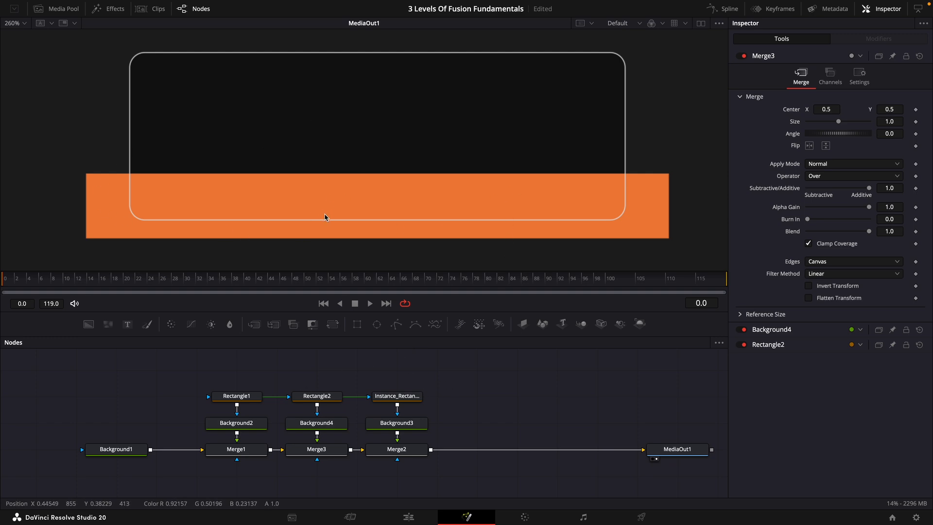
{"action": "left_click", "coordinate": [342, 140]}
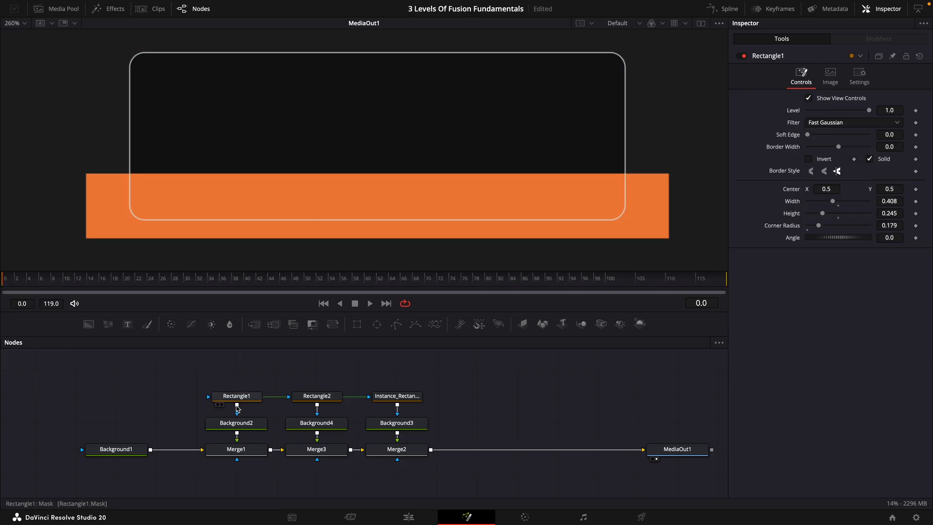
{"action": "left_click_drag", "start_coordinate": [237, 408], "coordinate": [318, 462]}
{"action": "left_click", "coordinate": [317, 396]}
{"action": "left_click_drag", "start_coordinate": [378, 200], "coordinate": [377, 233]}
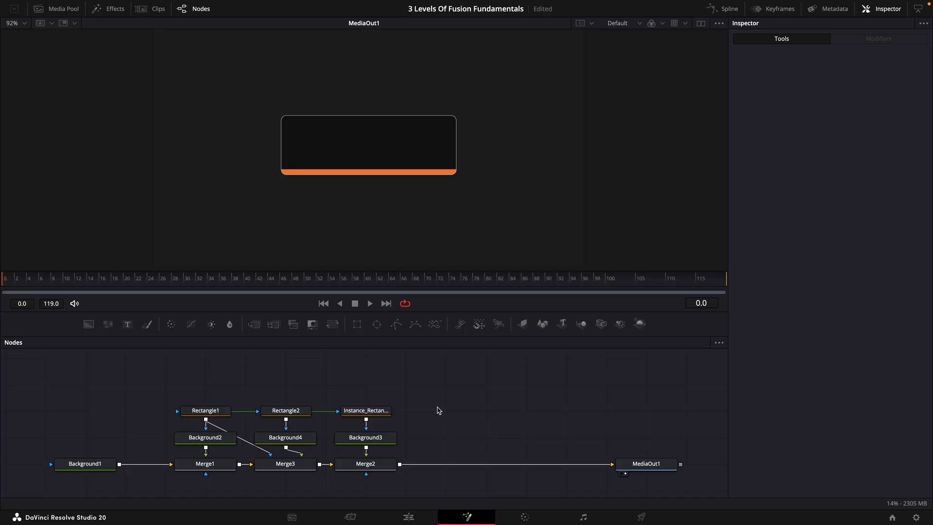
Step: Add an sMerge node feeding an sRender node and merge the sRender output over Merge2
{"action": "key", "text": "shift+space"}
{"action": "type", "text": "smerge"}
{"action": "key", "text": "Return"}
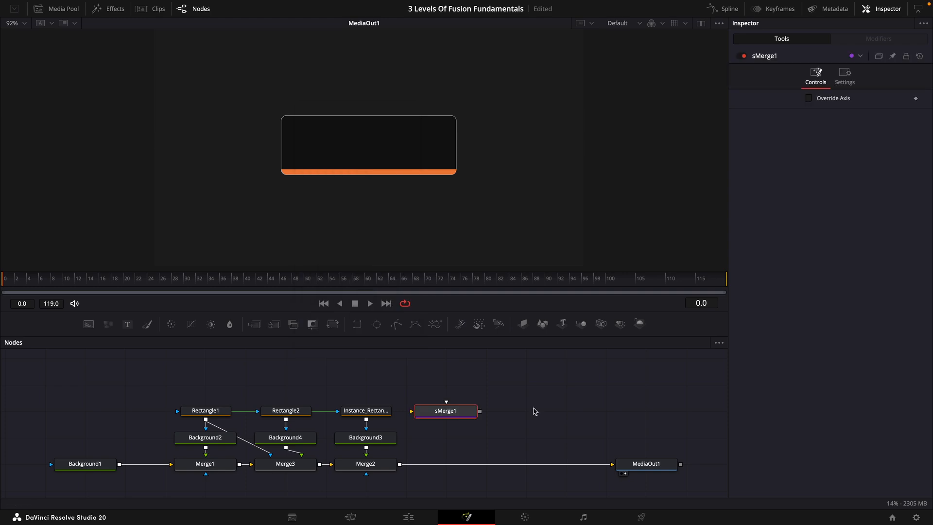
{"action": "key", "text": "shift+space"}
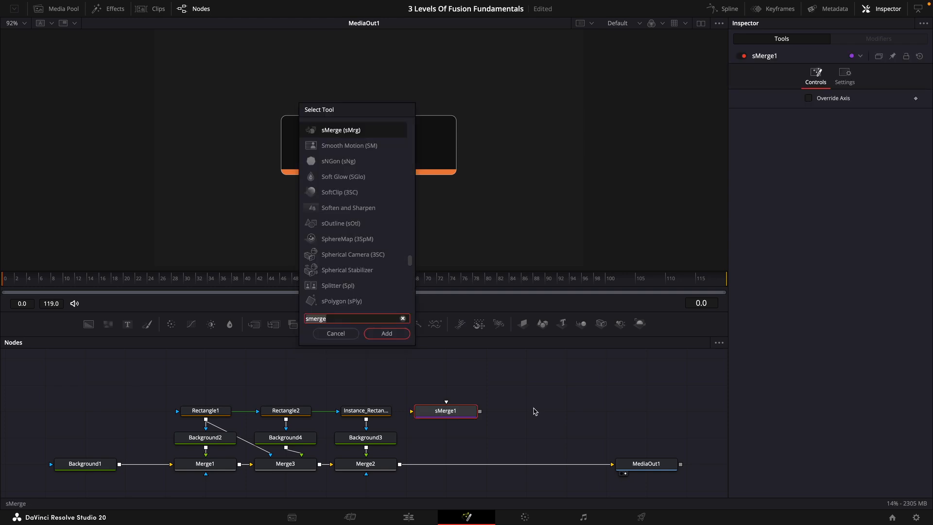
{"action": "type", "text": "sren"}
{"action": "key", "text": "Return"}
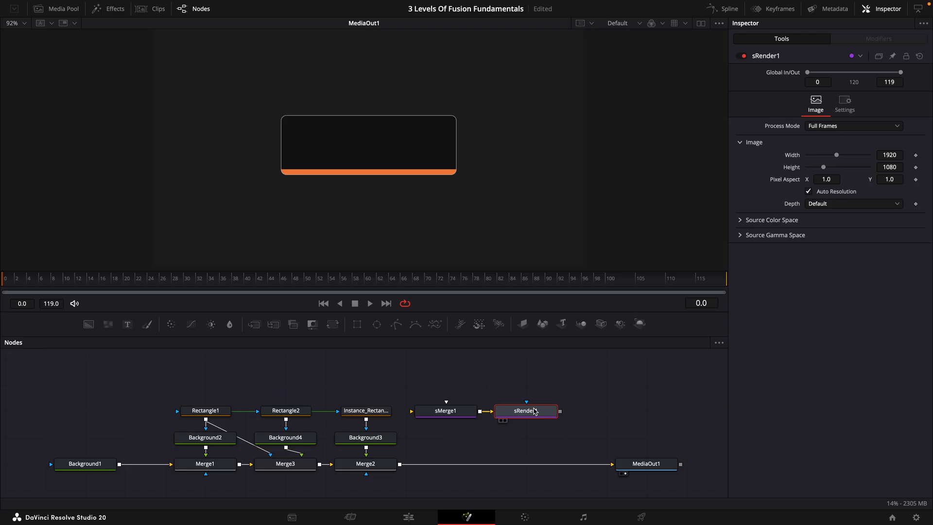
{"action": "left_click_drag", "start_coordinate": [560, 411], "coordinate": [416, 467]}
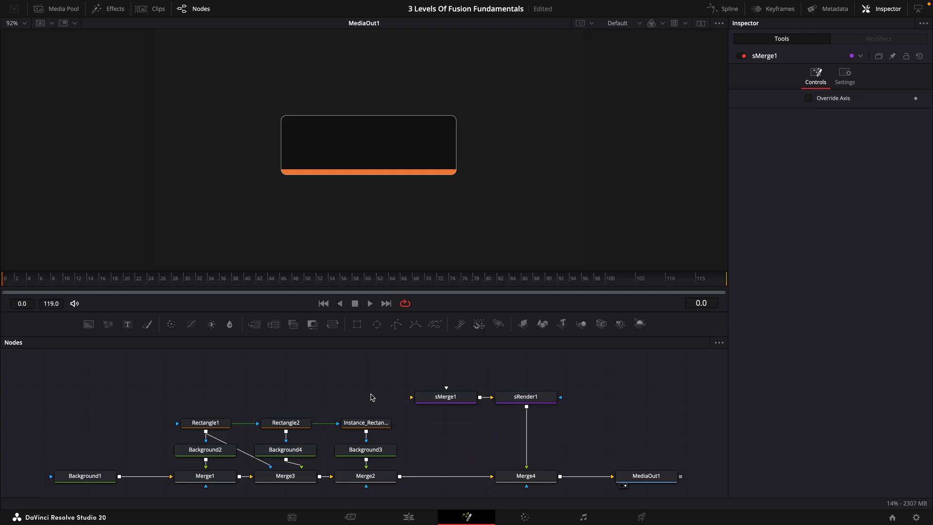
Step: Add an sStar shape node and connect its output to sMerge1
{"action": "key", "text": "shift+space"}
{"action": "type", "text": "srend"}
{"action": "key", "text": "BackSpace"}
{"action": "key", "text": "BackSpace"}
{"action": "key", "text": "BackSpace"}
{"action": "key", "text": "BackSpace"}
{"action": "type", "text": "tar"}
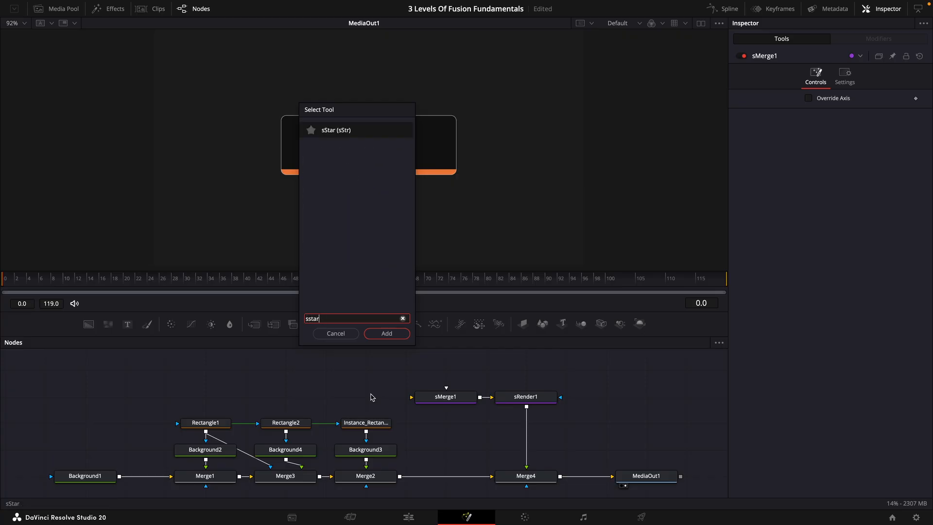
{"action": "key", "text": "Return"}
{"action": "left_click_drag", "start_coordinate": [399, 397], "coordinate": [413, 397]}
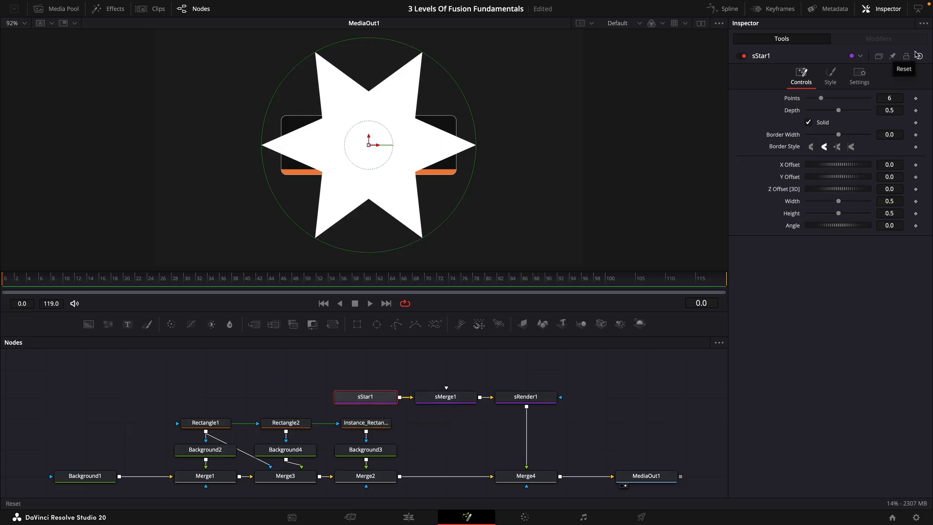
Step: Set the star's Points to 3 to turn it into a triangle
{"action": "left_click", "coordinate": [896, 101]}
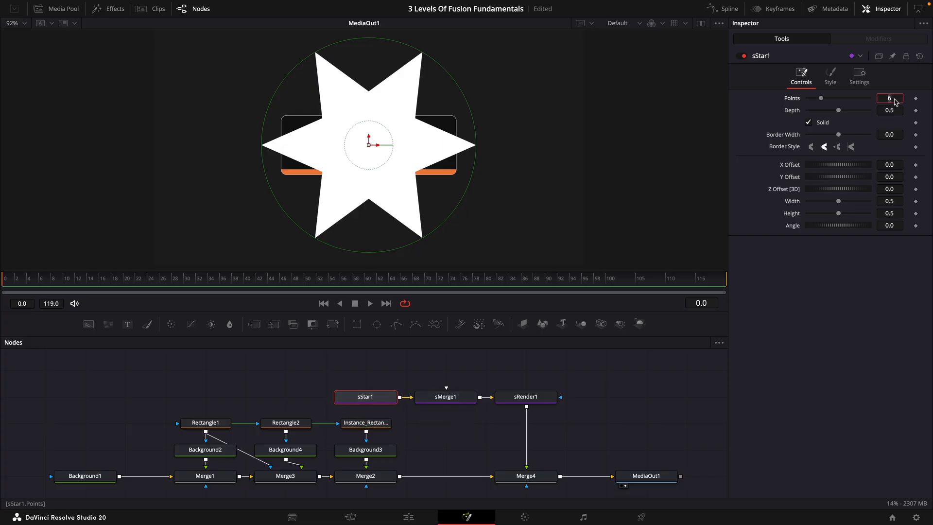
{"action": "type", "text": "3"}
{"action": "key", "text": "Return"}
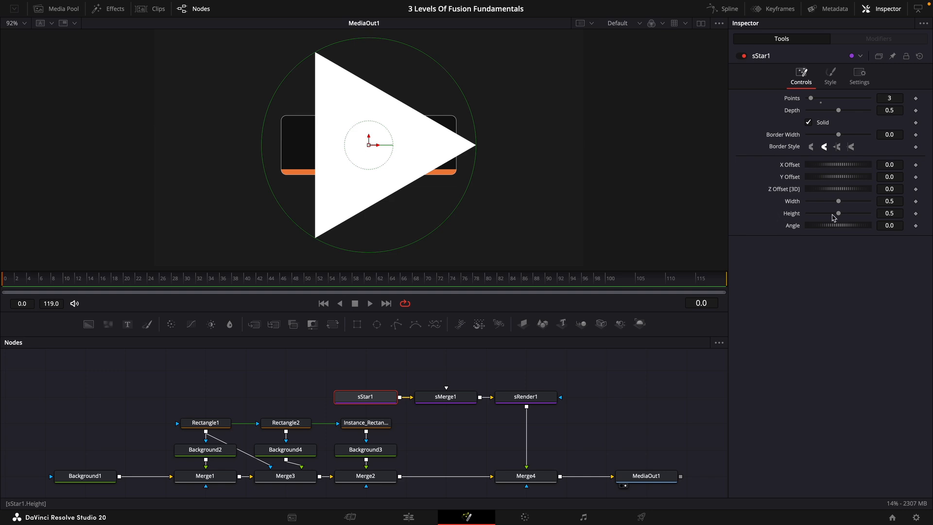
Step: Link the star's Height to its Width with an expression and reduce the Width to 0.039
{"action": "left_click_drag", "start_coordinate": [840, 217], "coordinate": [825, 220]}
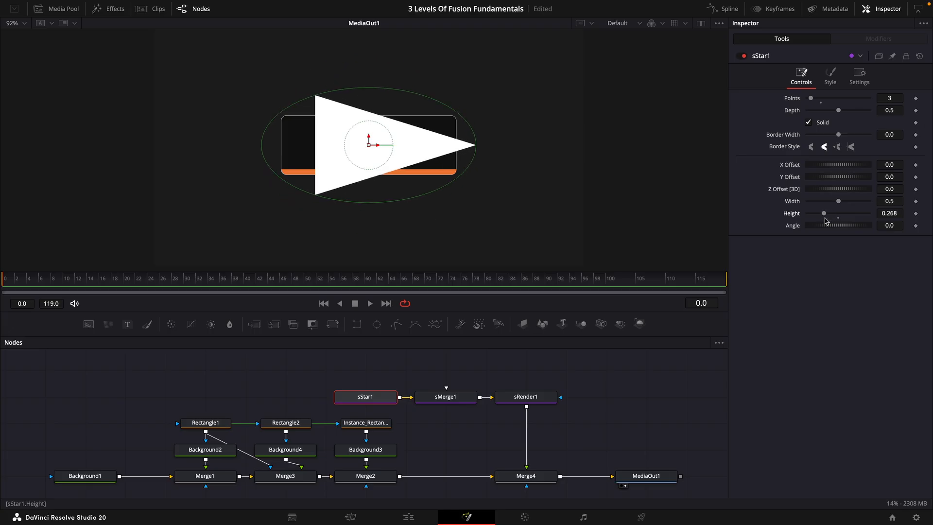
{"action": "double_click", "coordinate": [825, 213]}
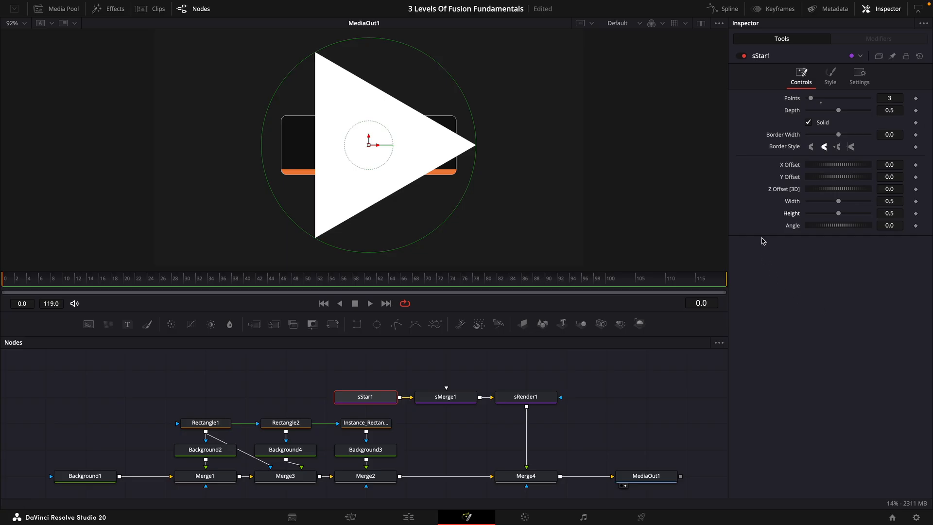
{"action": "right_click", "coordinate": [773, 217]}
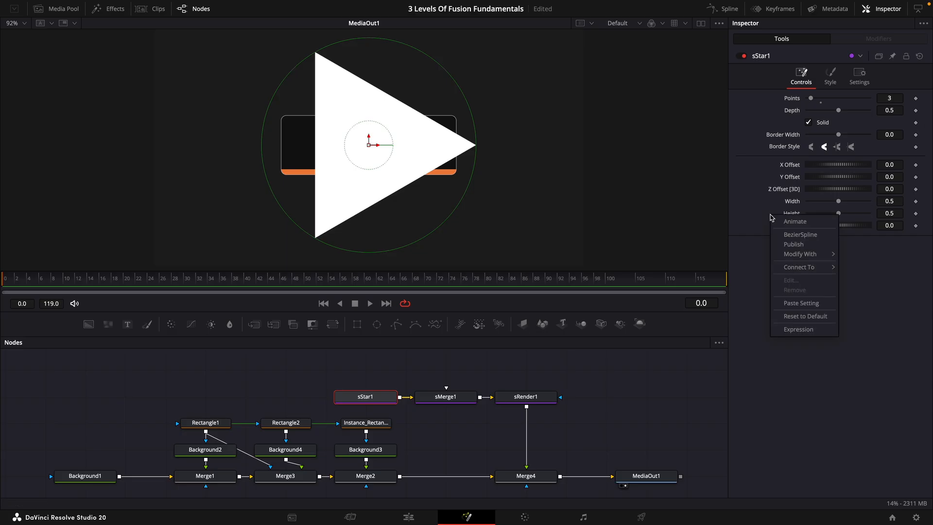
{"action": "left_click", "coordinate": [831, 332]}
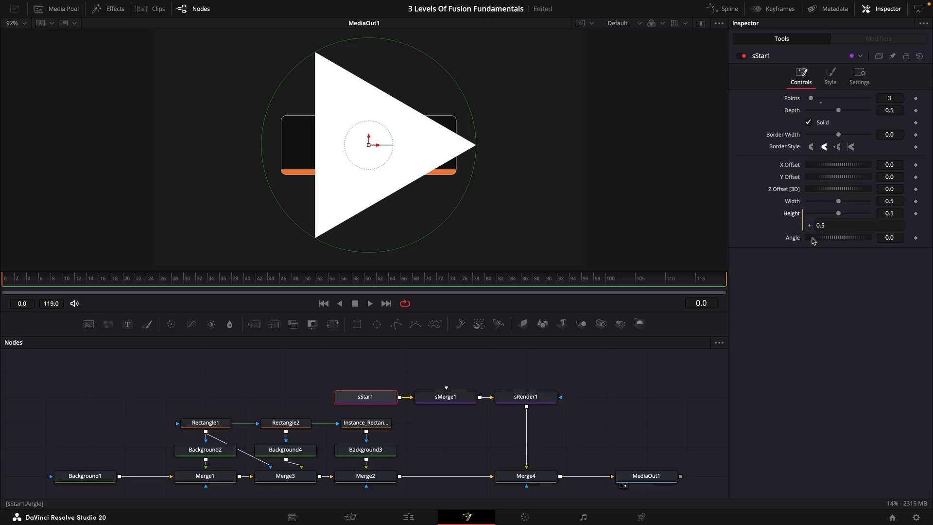
{"action": "left_click_drag", "start_coordinate": [811, 227], "coordinate": [763, 234]}
{"action": "mouse_move", "coordinate": [794, 204]}
{"action": "left_mouse_down"}
{"action": "mouse_move", "coordinate": [840, 207]}
{"action": "mouse_move", "coordinate": [810, 210]}
{"action": "left_mouse_up"}
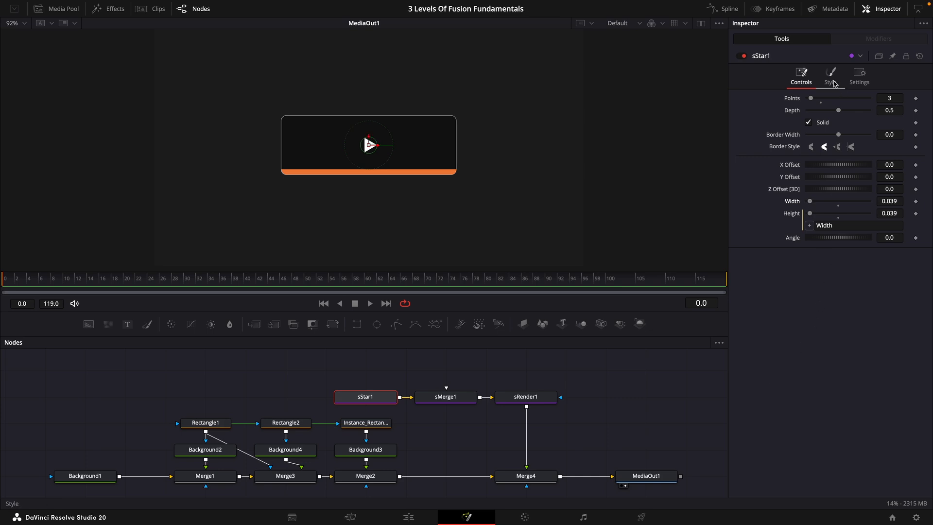
Step: Change the triangle's colour to yellow, about 0.94 red, 0.86 green and 0.30 blue
{"action": "left_click", "coordinate": [830, 76]}
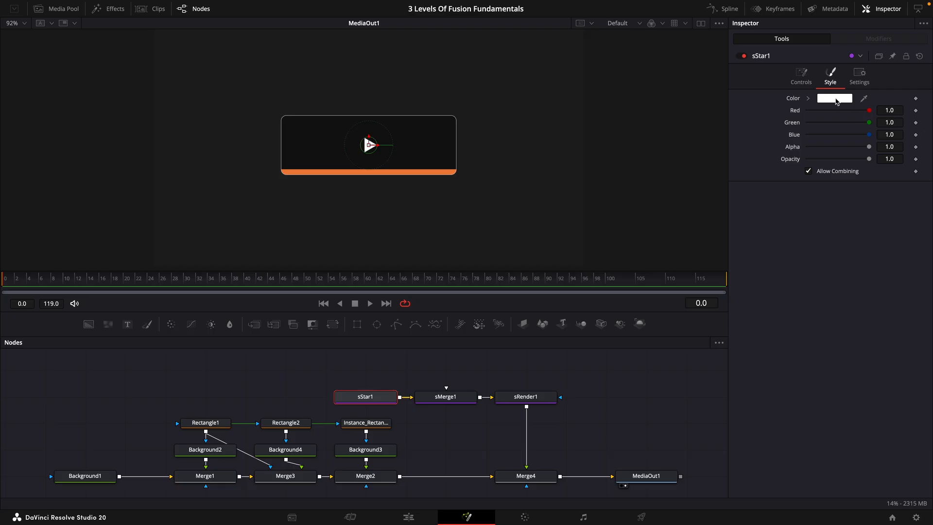
{"action": "left_click", "coordinate": [837, 100]}
{"action": "left_click", "coordinate": [808, 271]}
{"action": "key", "text": "Return"}
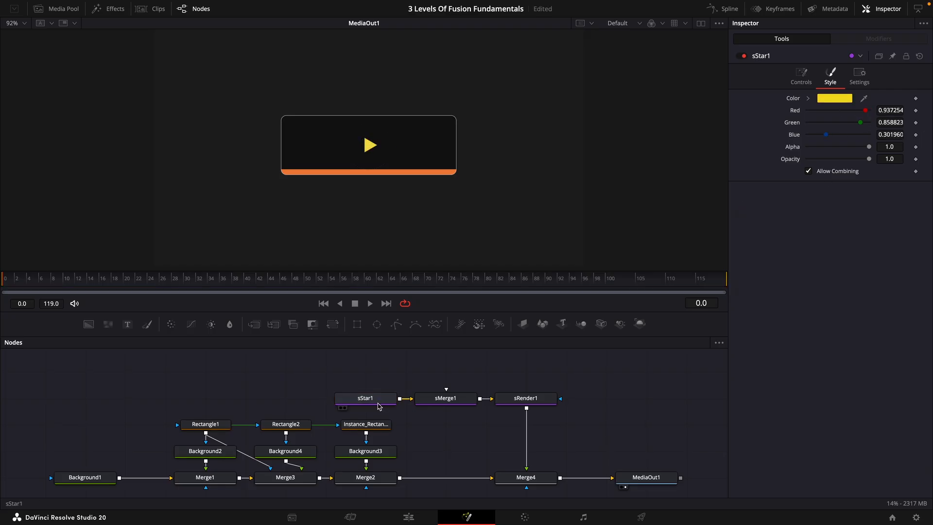
Step: Duplicate sStar1 with a copy and paste, and connect the copy to sMerge1 as a second input
{"action": "left_click", "coordinate": [379, 406]}
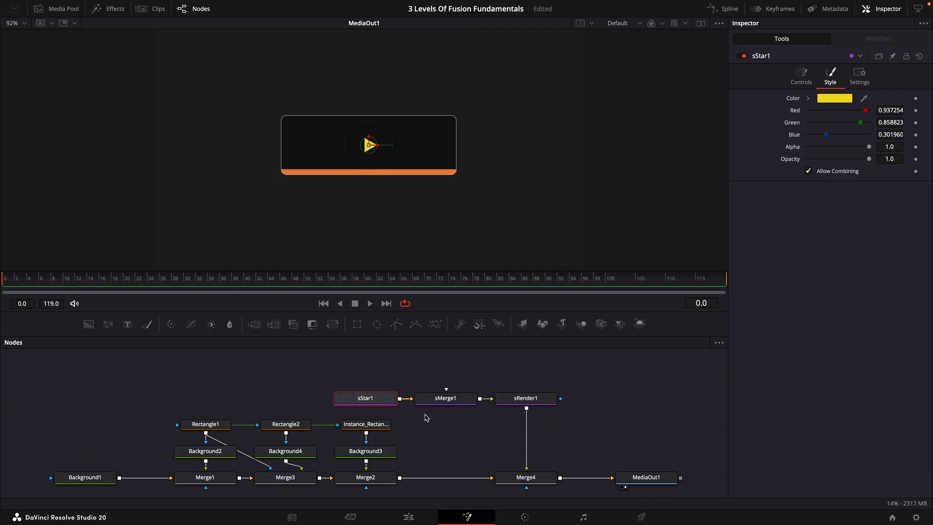
{"action": "left_click", "coordinate": [425, 418]}
{"action": "left_click", "coordinate": [375, 402]}
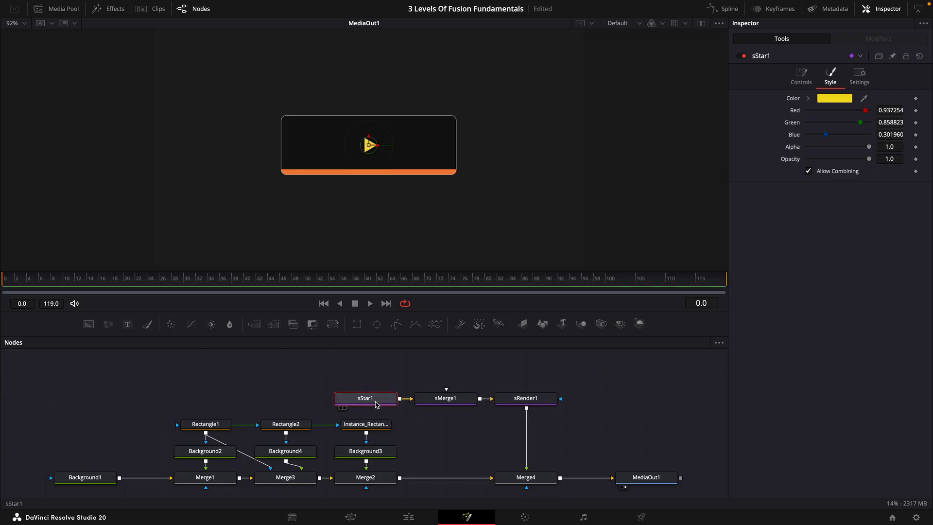
{"action": "left_click", "coordinate": [412, 377]}
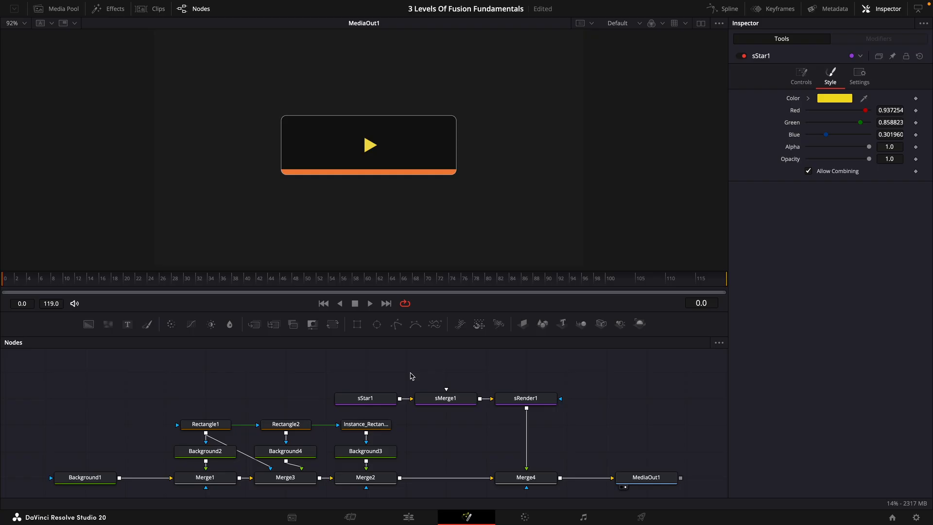
{"action": "key", "text": "super+v"}
{"action": "left_click_drag", "start_coordinate": [441, 373], "coordinate": [445, 399]}
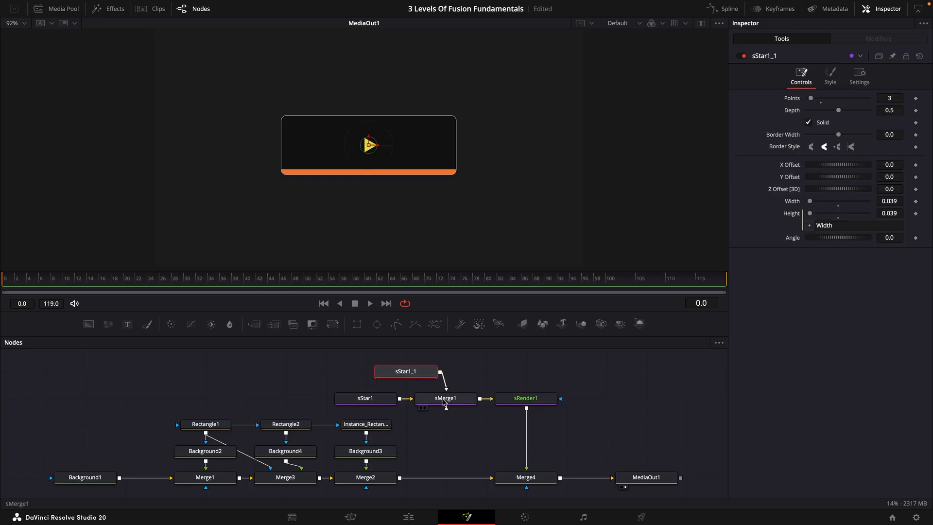
Step: Paste another copy of the yellow triangle, connect it to sMerge1 as a third input, and place its node above the merge
{"action": "left_click", "coordinate": [453, 371]}
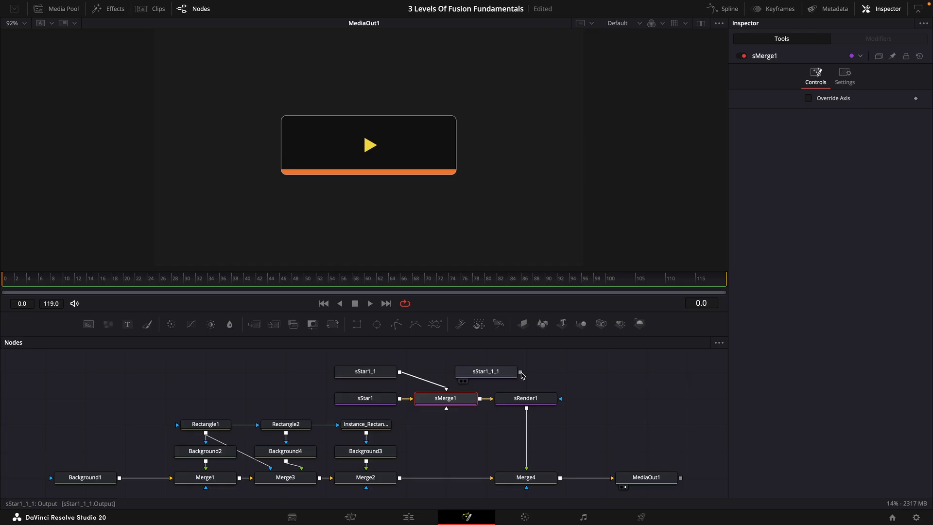
{"action": "left_click_drag", "start_coordinate": [521, 373], "coordinate": [451, 397]}
{"action": "left_click_drag", "start_coordinate": [498, 371], "coordinate": [459, 370]}
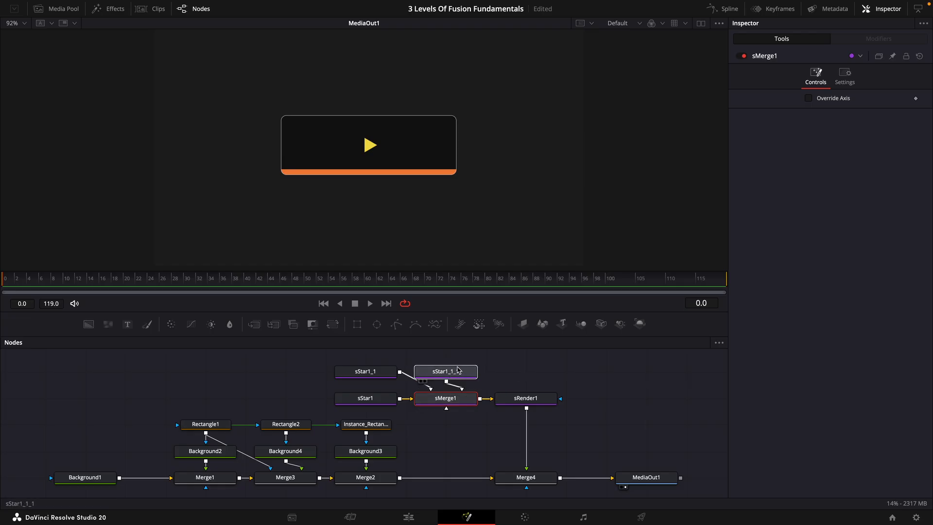
{"action": "left_click", "coordinate": [459, 370]}
Step: Colour the sStar1_1 triangle green, about 0.56 red, 0.91 green and 0.35 blue, and set its Angle to -90
{"action": "left_click", "coordinate": [374, 377]}
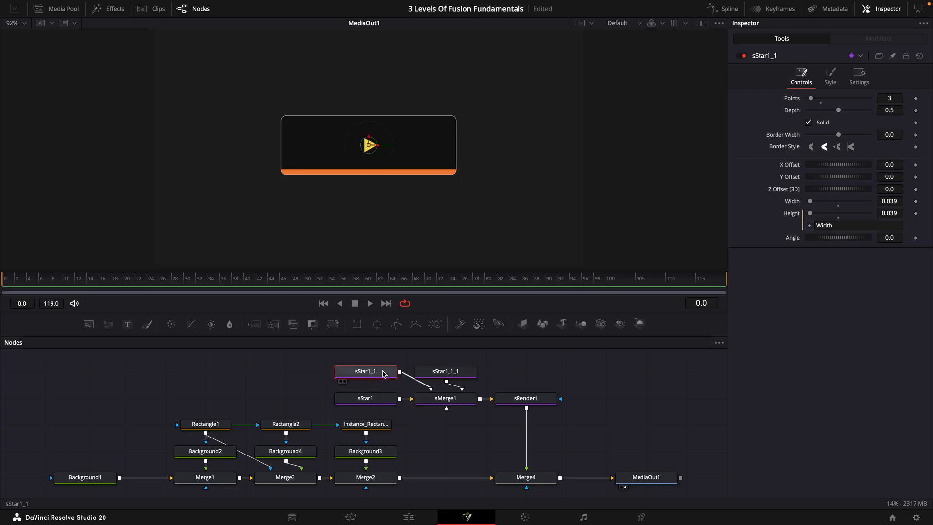
{"action": "left_click", "coordinate": [831, 74]}
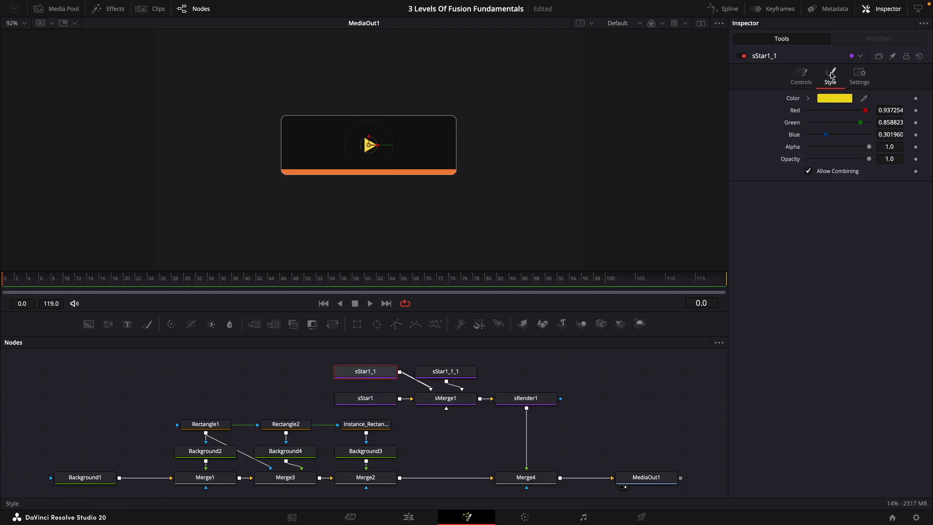
{"action": "left_click", "coordinate": [843, 100]}
{"action": "left_click", "coordinate": [796, 291]}
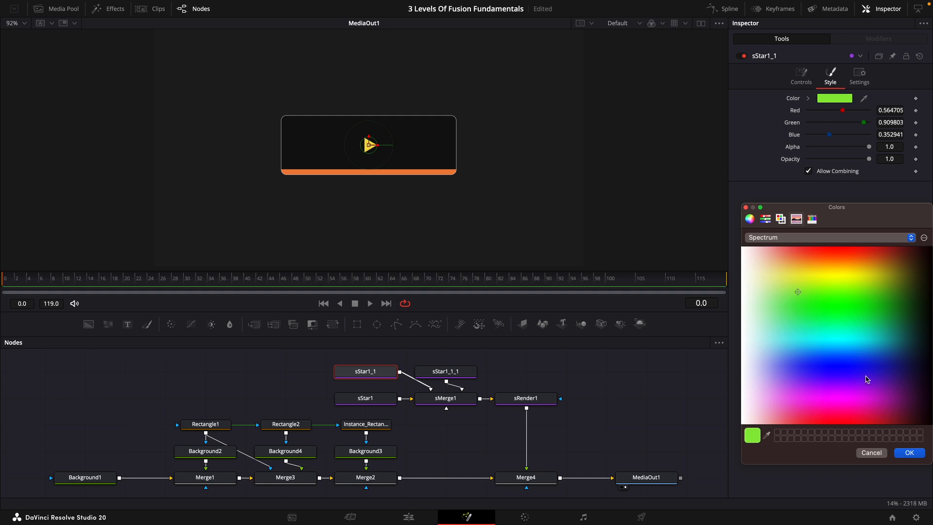
{"action": "left_click", "coordinate": [909, 452]}
{"action": "left_click", "coordinate": [799, 82]}
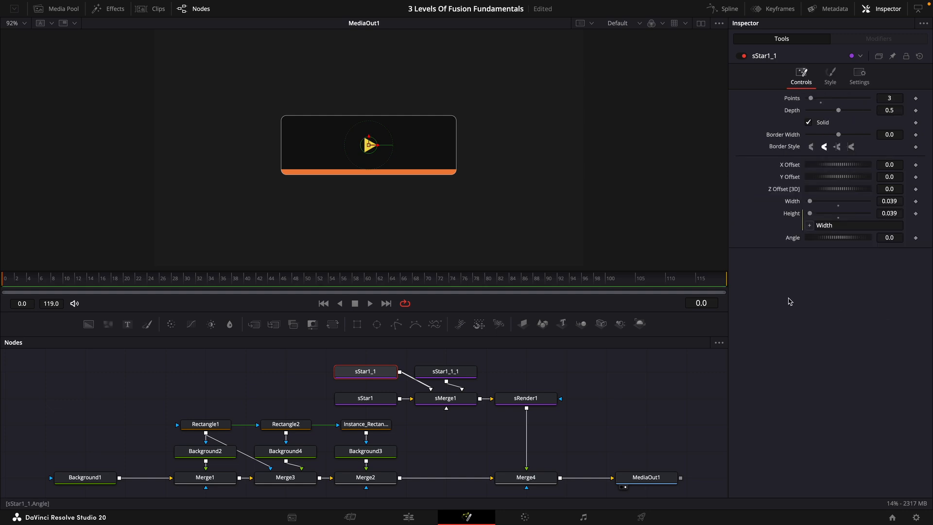
{"action": "left_click", "coordinate": [890, 239]}
Step: Change the sStar1_1_1 triangle's colour to light blue, about 0.44 red, 0.69 green and 0.89 blue
{"action": "left_click", "coordinate": [459, 378]}
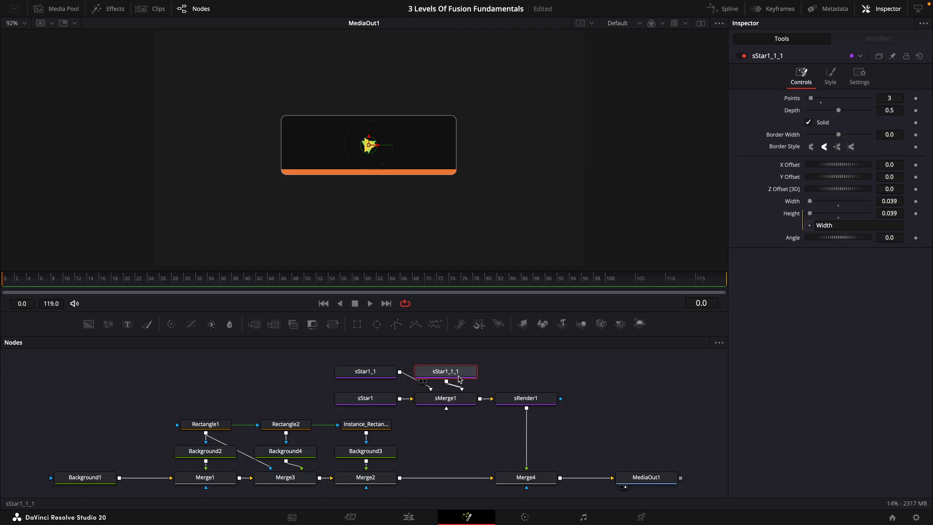
{"action": "left_click", "coordinate": [831, 75]}
{"action": "left_click", "coordinate": [836, 99]}
{"action": "left_click", "coordinate": [798, 351]}
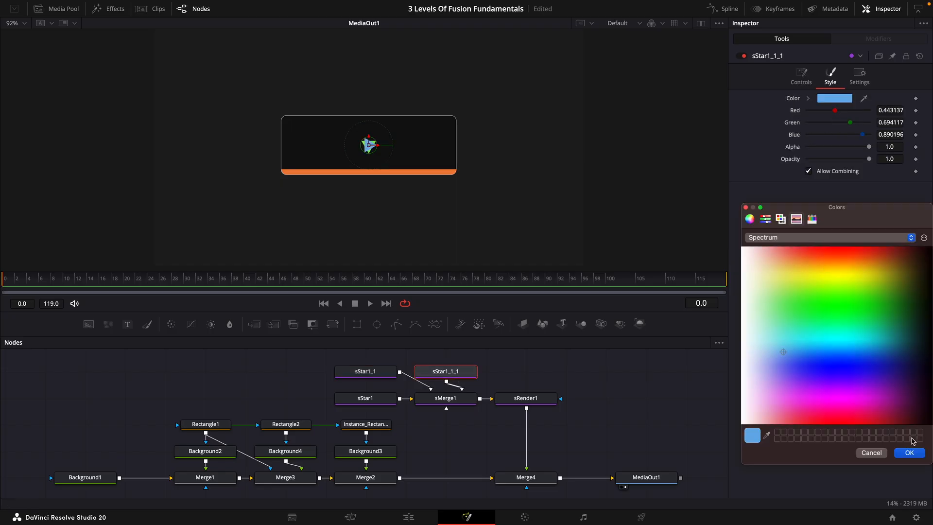
{"action": "left_click", "coordinate": [914, 453]}
Step: Set the Angle of the blue triangle to 90
{"action": "left_click", "coordinate": [801, 76]}
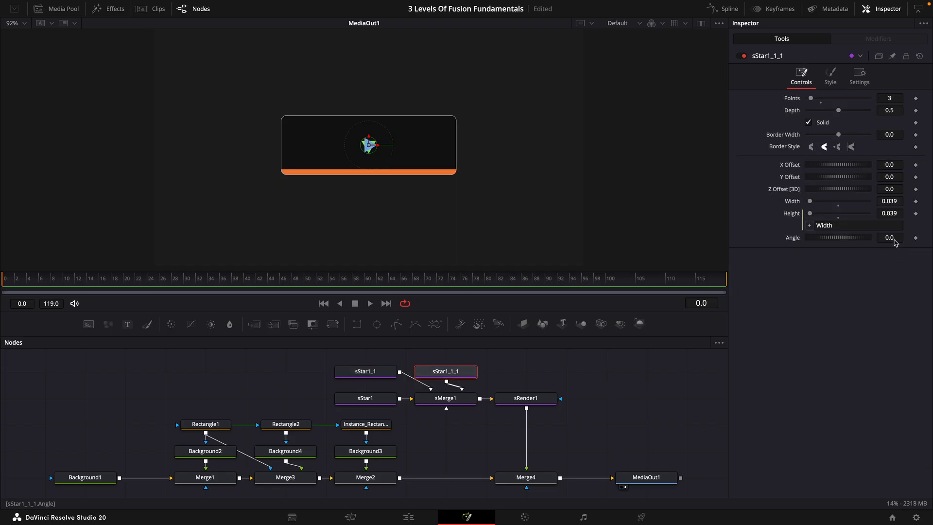
{"action": "double_click", "coordinate": [894, 239]}
{"action": "type", "text": "90"}
{"action": "key", "text": "Tab"}
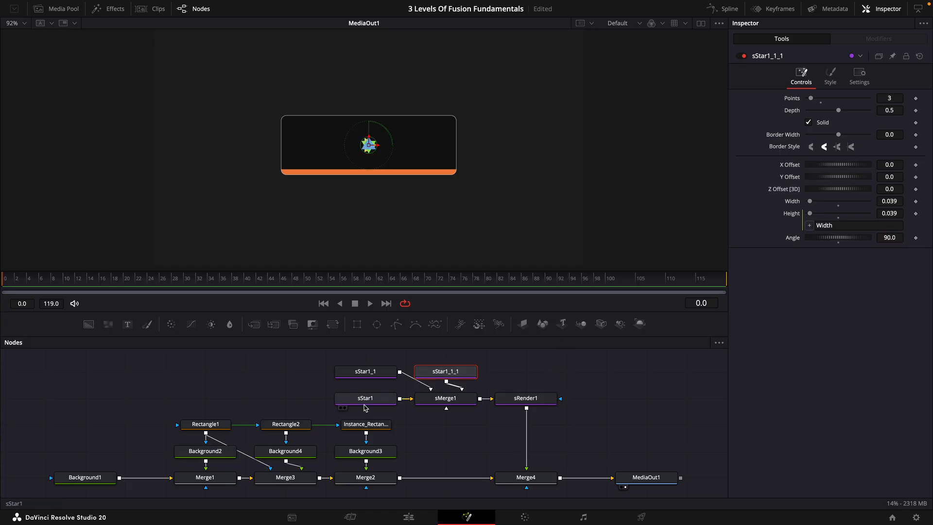
Step: Position the yellow triangle outside the box's left edge, the green one above its top edge and the blue one below its bottom edge
{"action": "left_click", "coordinate": [364, 403]}
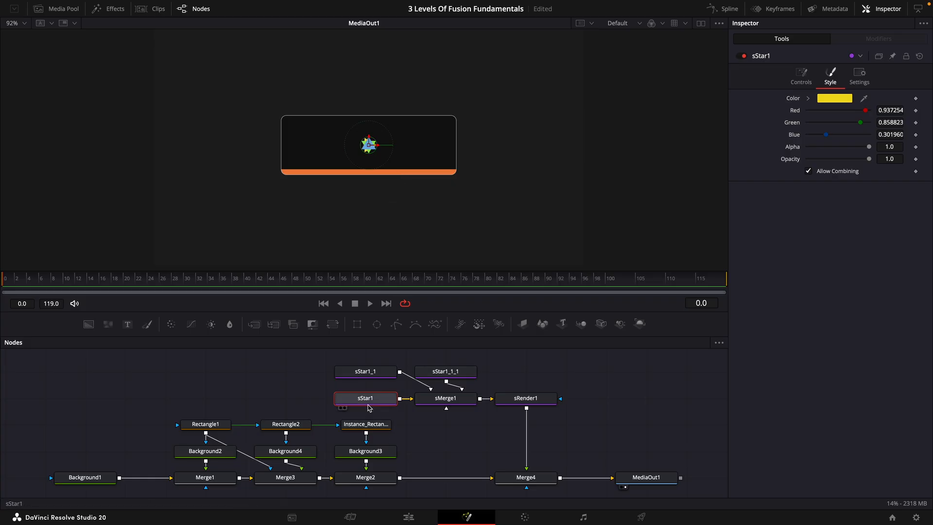
{"action": "left_click_drag", "start_coordinate": [374, 154], "coordinate": [276, 156]}
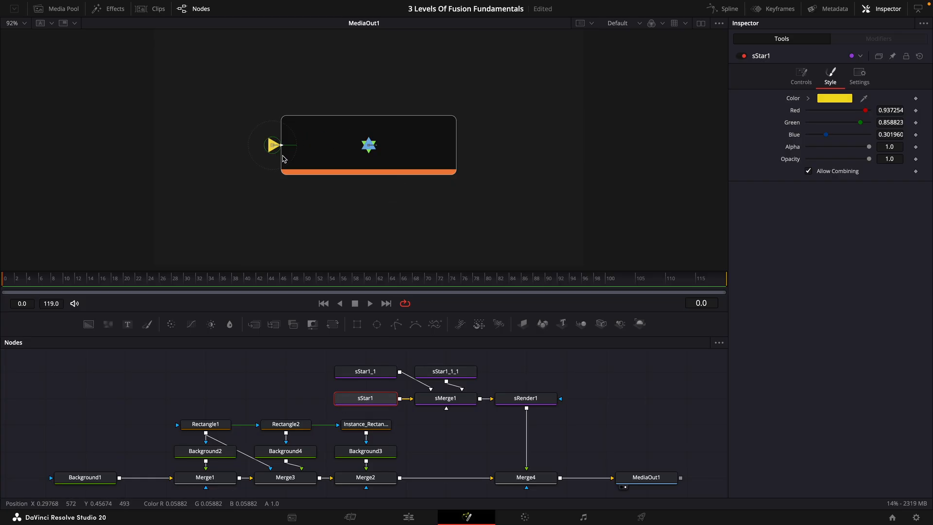
{"action": "left_click", "coordinate": [383, 376]}
{"action": "left_click_drag", "start_coordinate": [369, 145], "coordinate": [369, 106]}
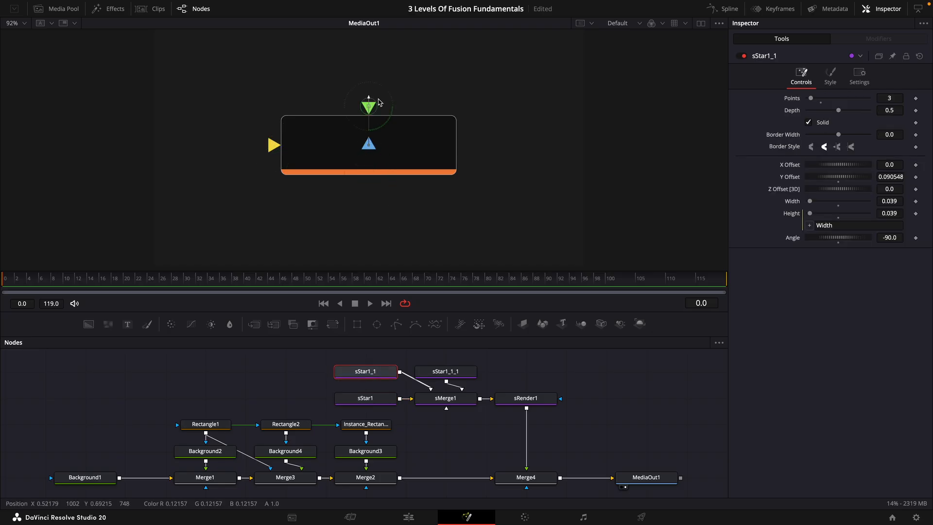
{"action": "left_click", "coordinate": [452, 372]}
{"action": "left_click_drag", "start_coordinate": [367, 139], "coordinate": [366, 178]}
{"action": "left_click", "coordinate": [538, 369]}
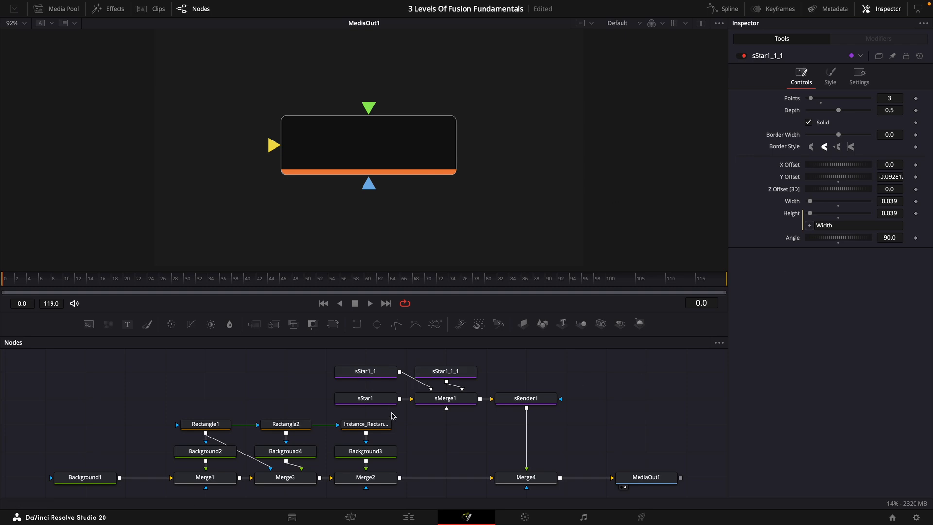
Step: Add an sRectangle node beside sStar1_1_1 and connect it to sMerge1 as another input
{"action": "scroll", "coordinate": [393, 416], "scroll_direction": "left", "scroll_amount": 3}
{"action": "scroll", "coordinate": [393, 416], "scroll_direction": "right", "scroll_amount": 8}
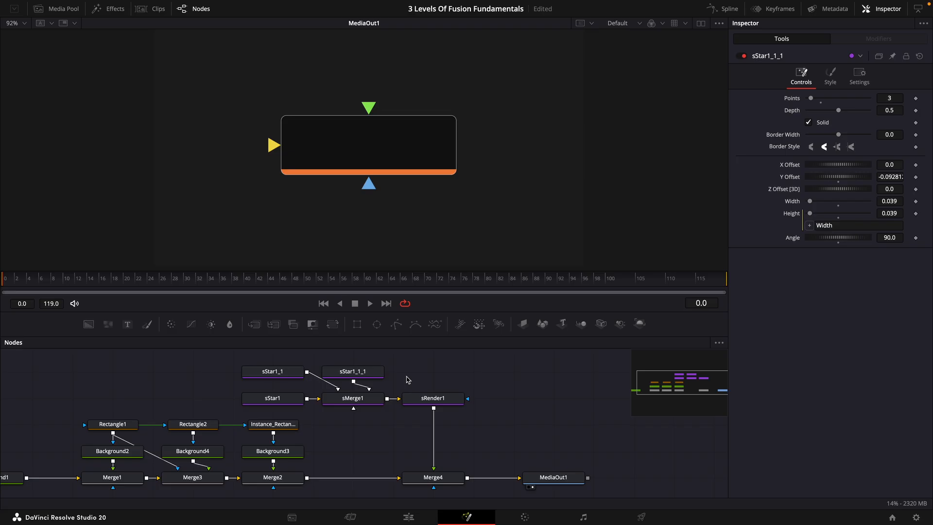
{"action": "key", "text": "shift+space"}
{"action": "type", "text": "sstar"}
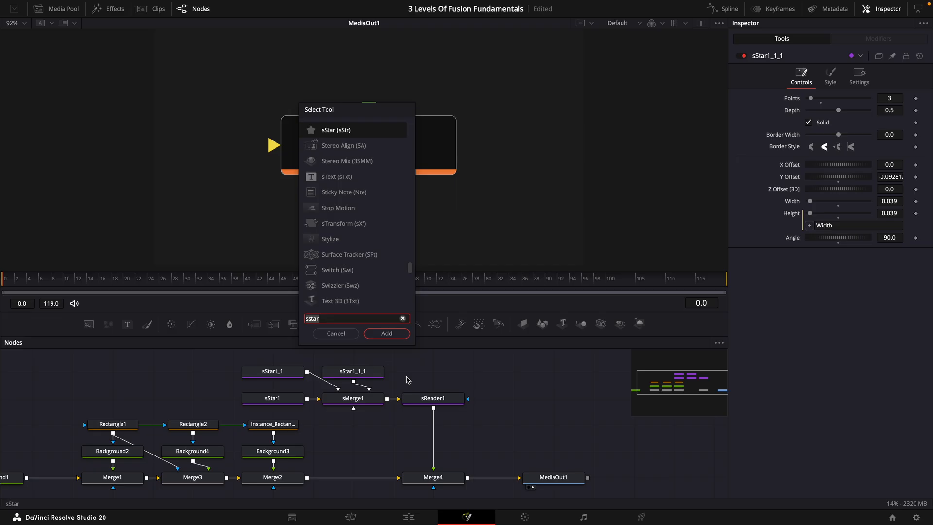
{"action": "type", "text": "srec"}
{"action": "key", "text": "Return"}
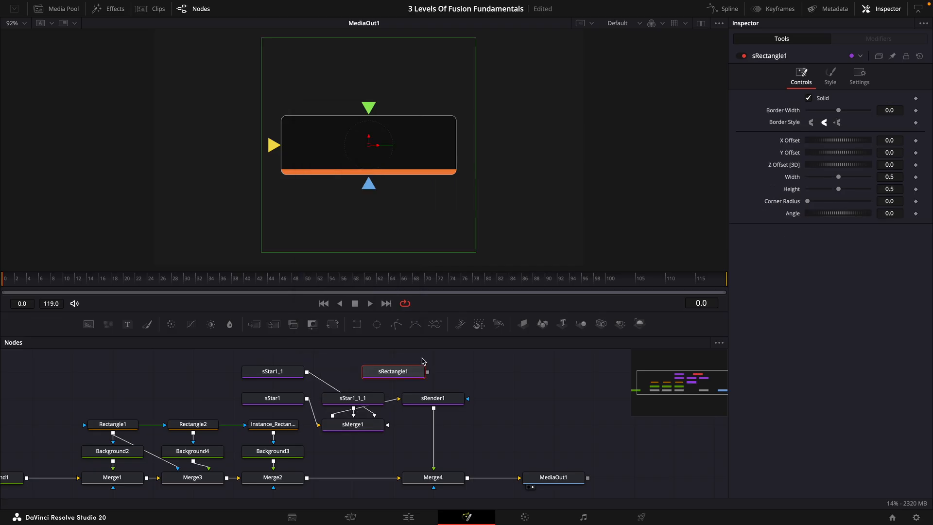
{"action": "left_click_drag", "start_coordinate": [407, 373], "coordinate": [446, 373]}
{"action": "left_click_drag", "start_coordinate": [467, 372], "coordinate": [355, 403]}
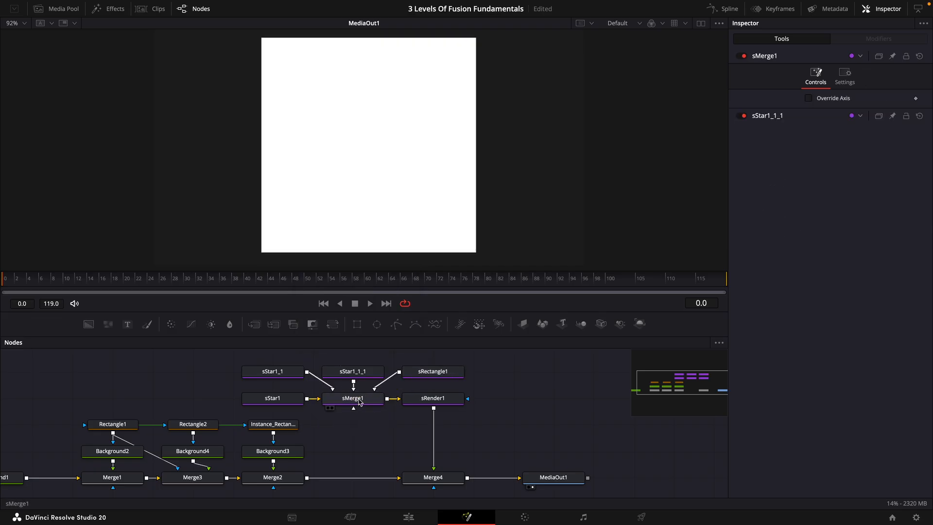
Step: Link sRectangle1's Height to its Width with an expression and reduce the Width to make a small square about triangle-sized
{"action": "left_click", "coordinate": [432, 372]}
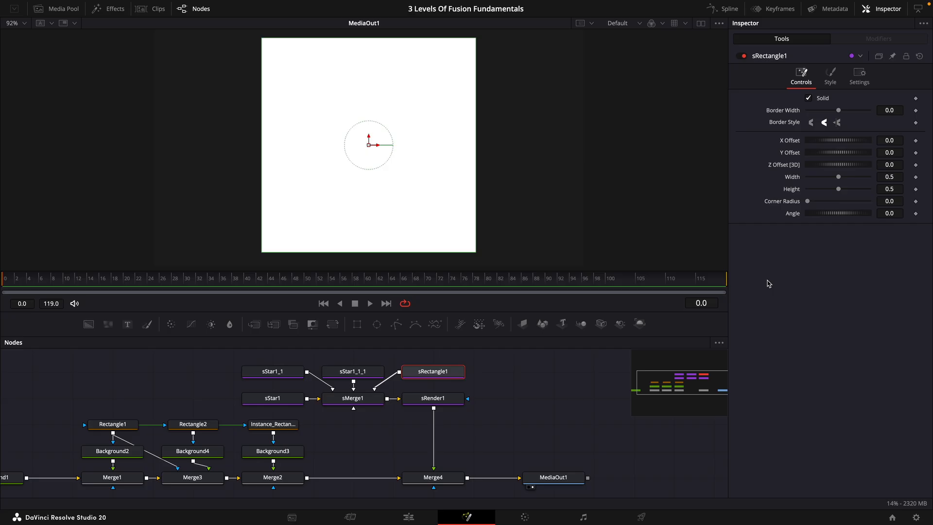
{"action": "right_click", "coordinate": [774, 193]}
{"action": "left_click", "coordinate": [799, 304]}
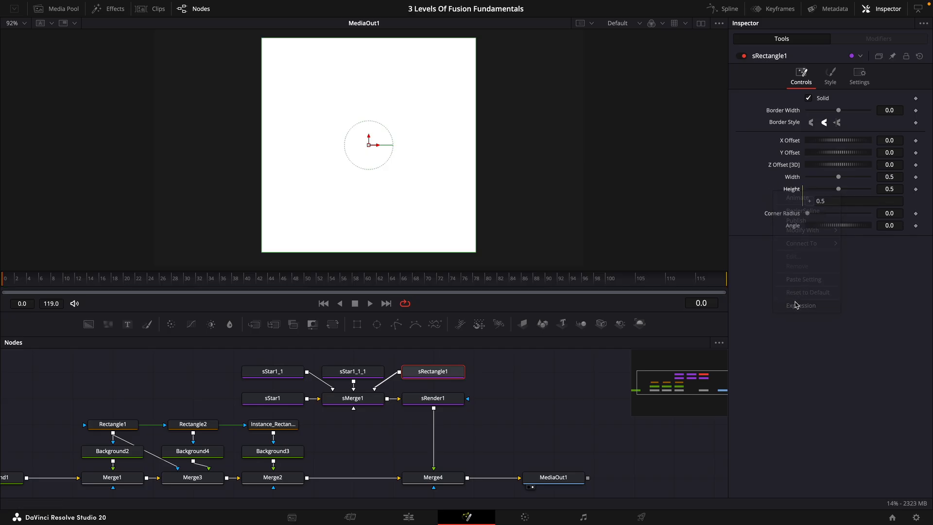
{"action": "left_click_drag", "start_coordinate": [811, 203], "coordinate": [793, 179]}
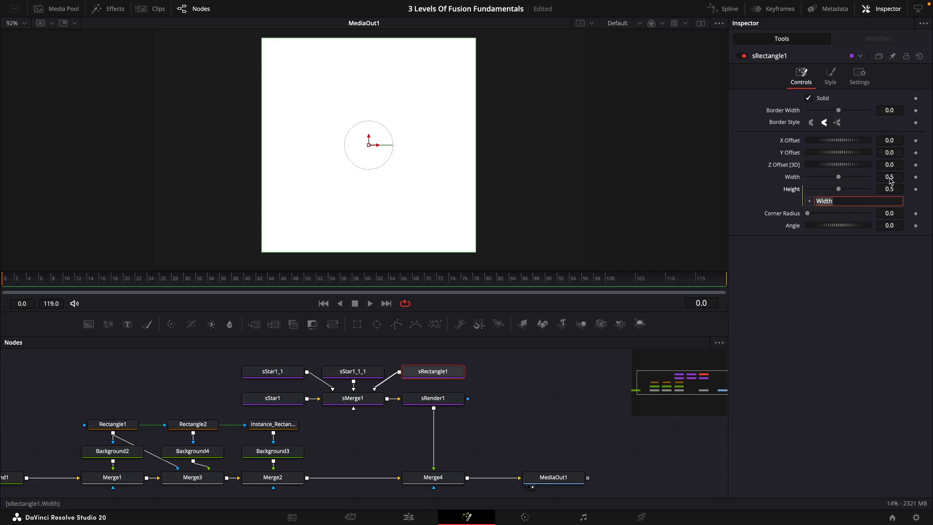
{"action": "left_click_drag", "start_coordinate": [891, 181], "coordinate": [840, 181]}
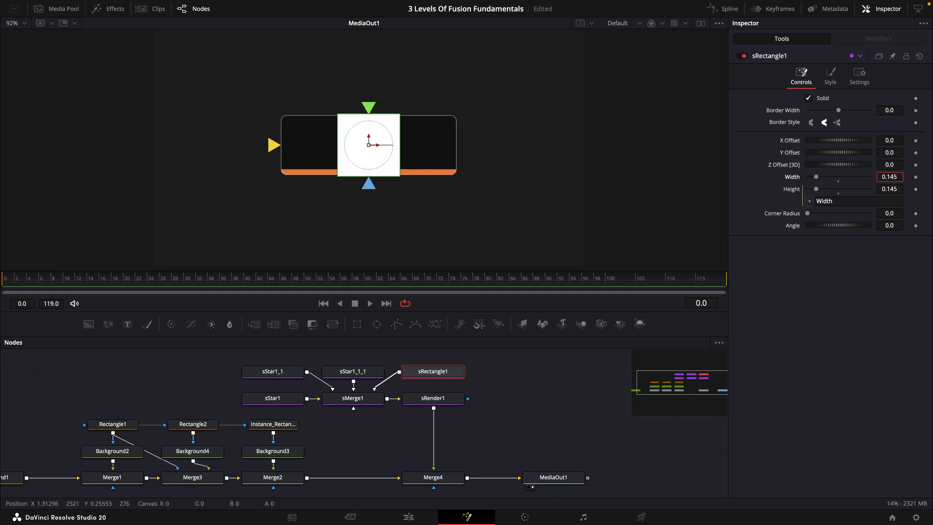
Step: Colour the square grey at 60% brightness and move it to the outside of the box's right edge
{"action": "left_click", "coordinate": [830, 77]}
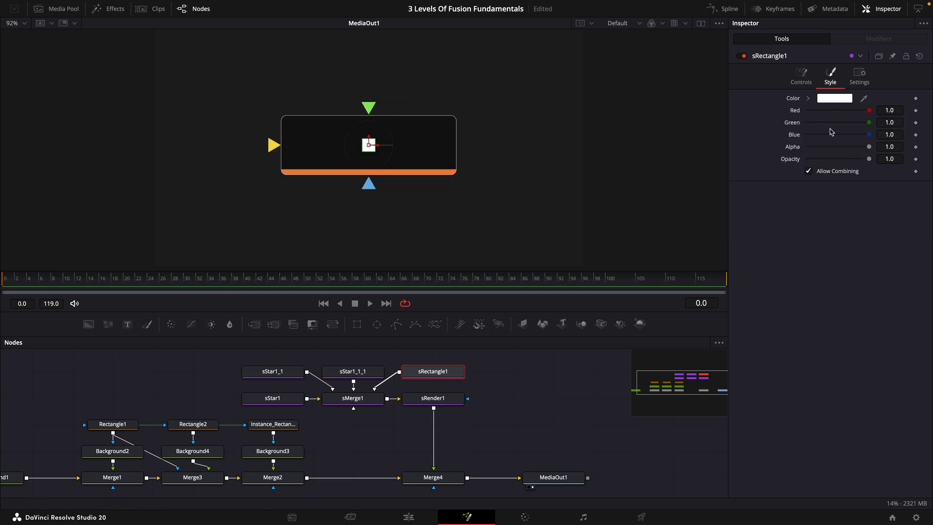
{"action": "left_click", "coordinate": [835, 98]}
{"action": "left_click", "coordinate": [765, 219]}
{"action": "left_click_drag", "start_coordinate": [798, 261], "coordinate": [839, 262]}
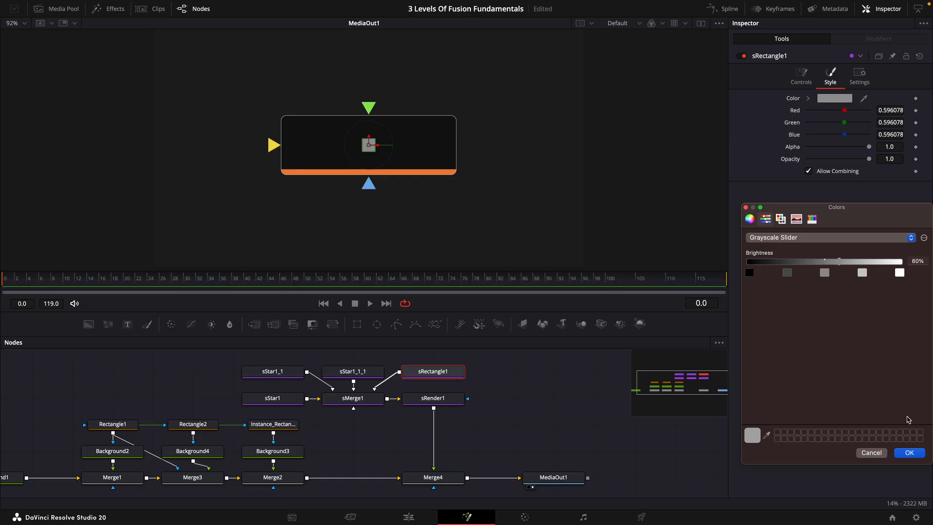
{"action": "left_click", "coordinate": [910, 452]}
{"action": "left_click_drag", "start_coordinate": [370, 145], "coordinate": [471, 154]}
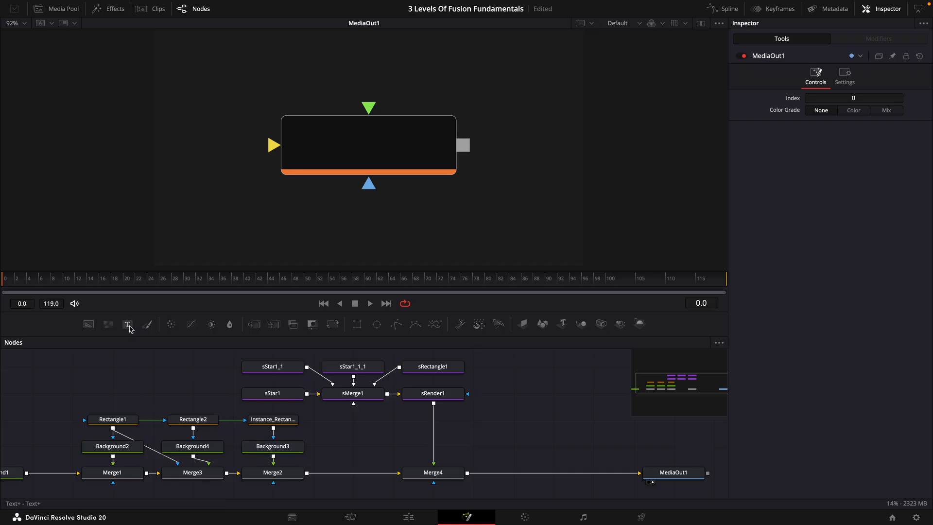
Step: Add a Text+ node merged over Merge4's output and enter the text NODES
{"action": "left_click_drag", "start_coordinate": [129, 329], "coordinate": [469, 478]}
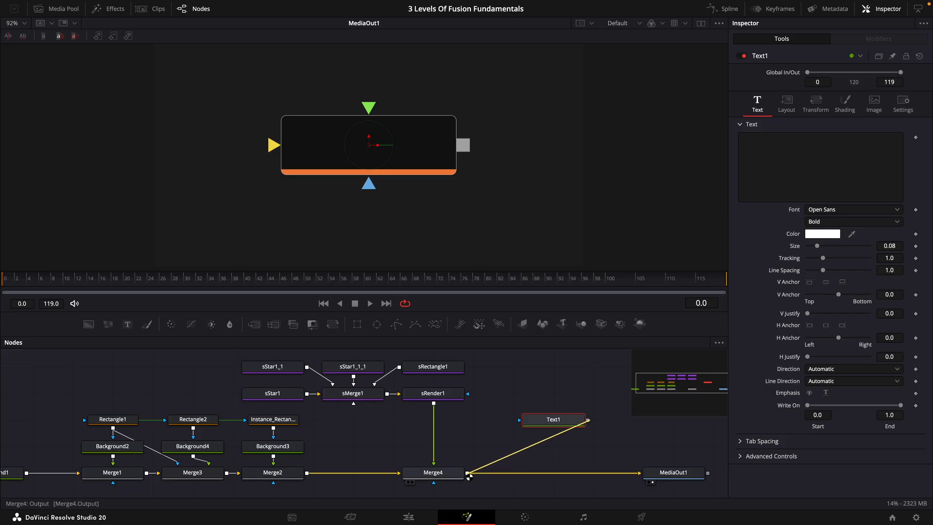
{"action": "left_click_drag", "start_coordinate": [469, 479], "coordinate": [468, 474]}
{"action": "left_click", "coordinate": [781, 152]}
{"action": "key", "text": "Caps_Lock"}
{"action": "type", "text": "NODES"}
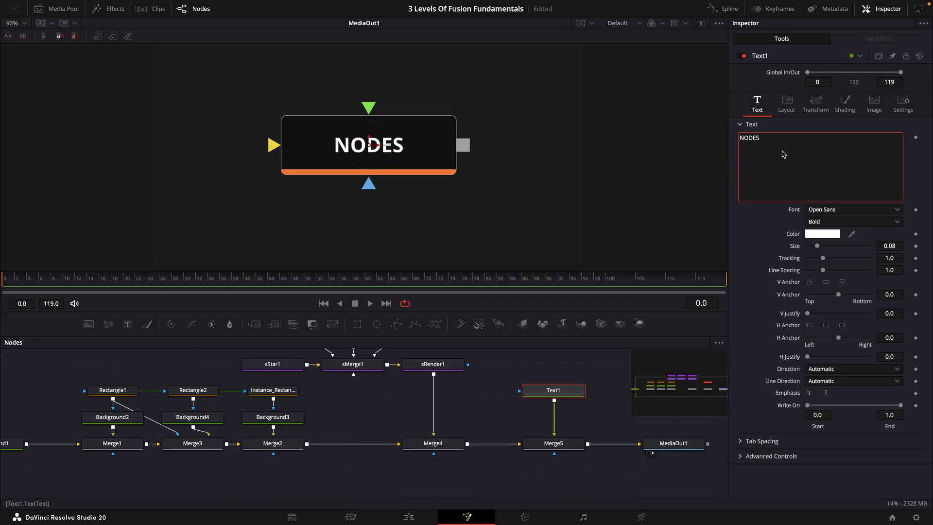
Step: Set the text to Helvetica Neue Regular at size 0.1389 and nudge it slightly upward in the box
{"action": "left_click", "coordinate": [852, 211]}
{"action": "scroll", "coordinate": [861, 312], "scroll_direction": "up", "scroll_amount": 20}
{"action": "scroll", "coordinate": [861, 312], "scroll_direction": "down", "scroll_amount": 5}
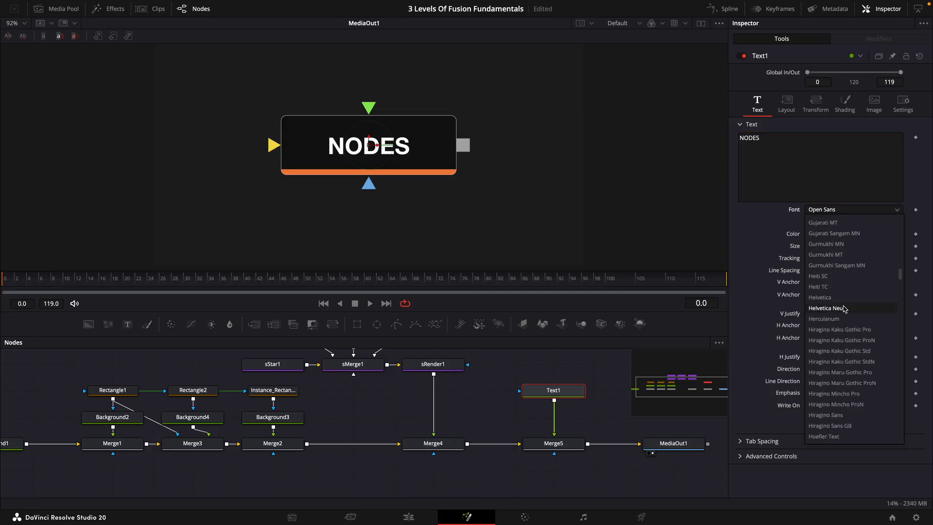
{"action": "left_click", "coordinate": [840, 311]}
{"action": "left_click", "coordinate": [844, 223]}
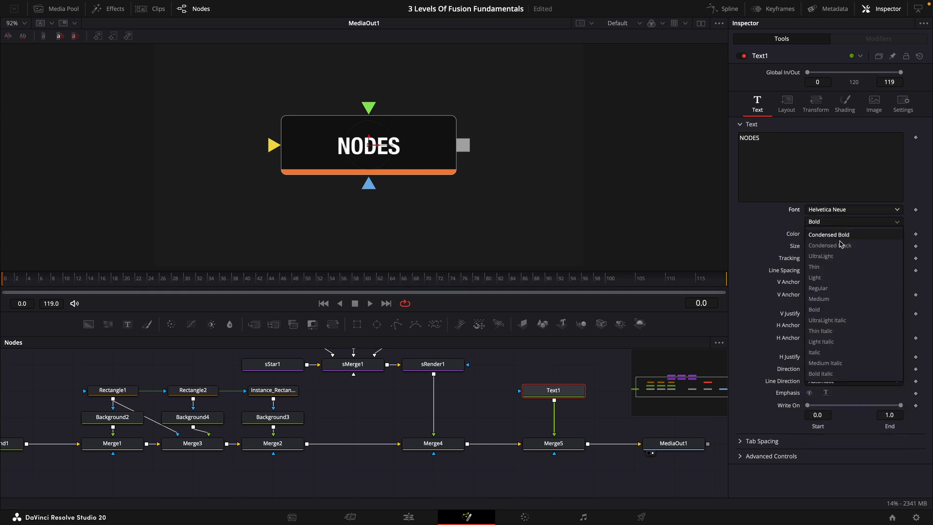
{"action": "left_click", "coordinate": [826, 290]}
{"action": "left_click_drag", "start_coordinate": [889, 245], "coordinate": [907, 245]}
{"action": "left_click_drag", "start_coordinate": [369, 137], "coordinate": [370, 135]}
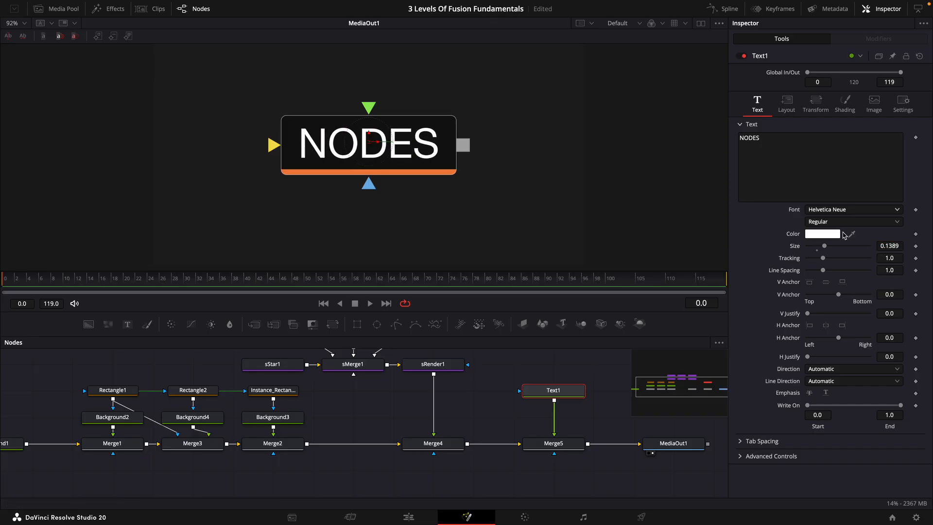
Step: Change the NODES text colour to off-white at 96% grayscale brightness
{"action": "left_click", "coordinate": [821, 235]}
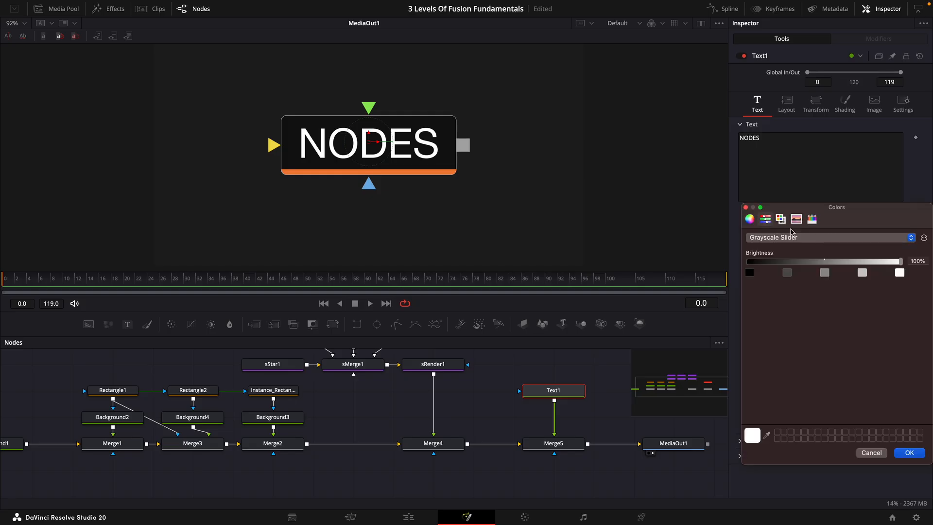
{"action": "left_click", "coordinate": [900, 263]}
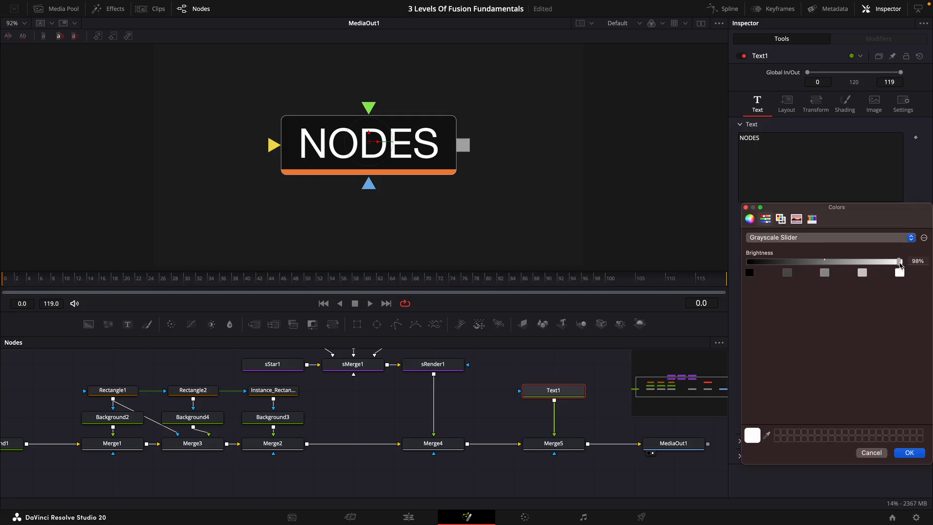
{"action": "left_click_drag", "start_coordinate": [900, 264], "coordinate": [898, 273]}
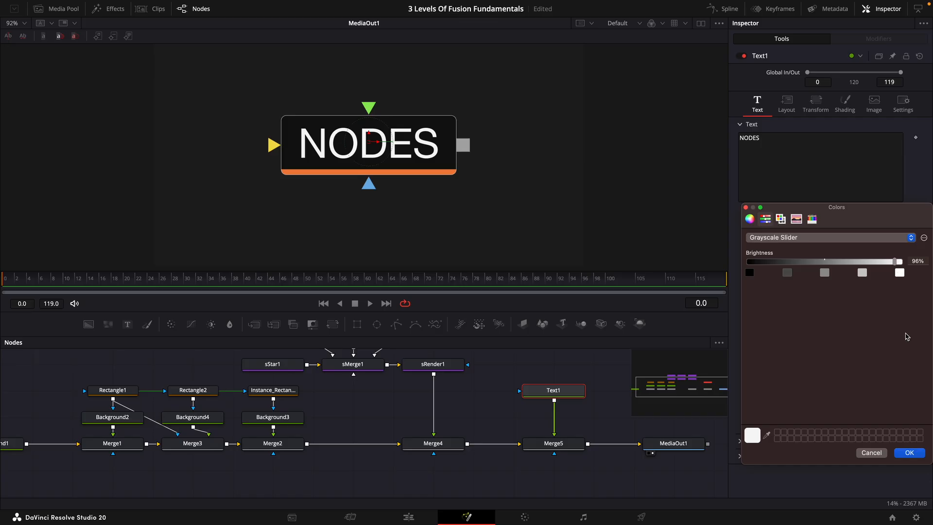
{"action": "left_click", "coordinate": [922, 456]}
{"action": "left_click", "coordinate": [490, 422]}
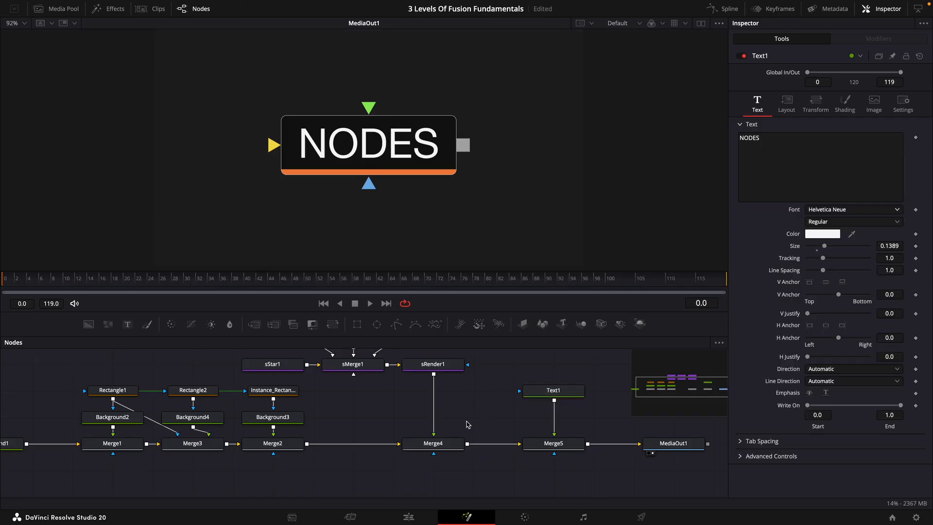
{"action": "scroll", "coordinate": [467, 416], "scroll_direction": "up", "scroll_amount": 2}
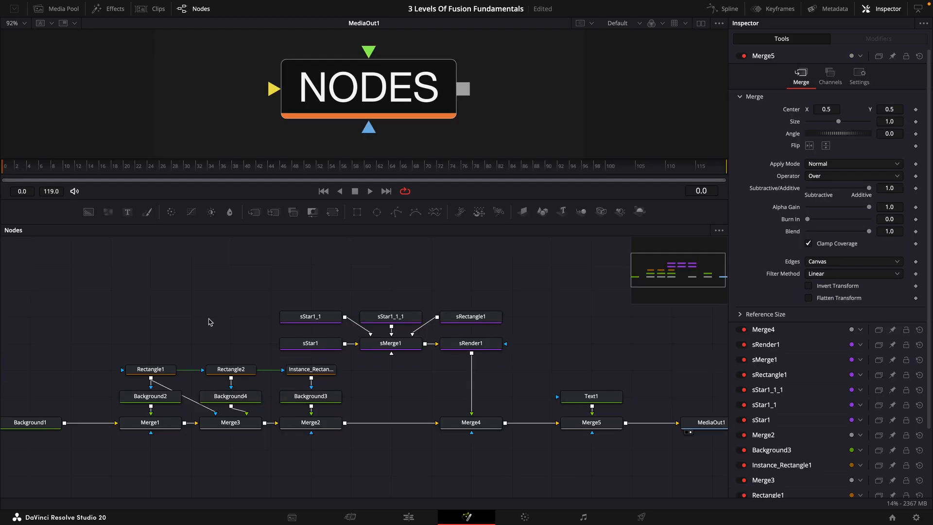
Step: Separate the node graphic's branch from the Background1-to-MediaOut1 line and merge Merge5's output over Background1
{"action": "left_click_drag", "start_coordinate": [597, 423], "coordinate": [597, 371]}
{"action": "left_click", "coordinate": [418, 380]}
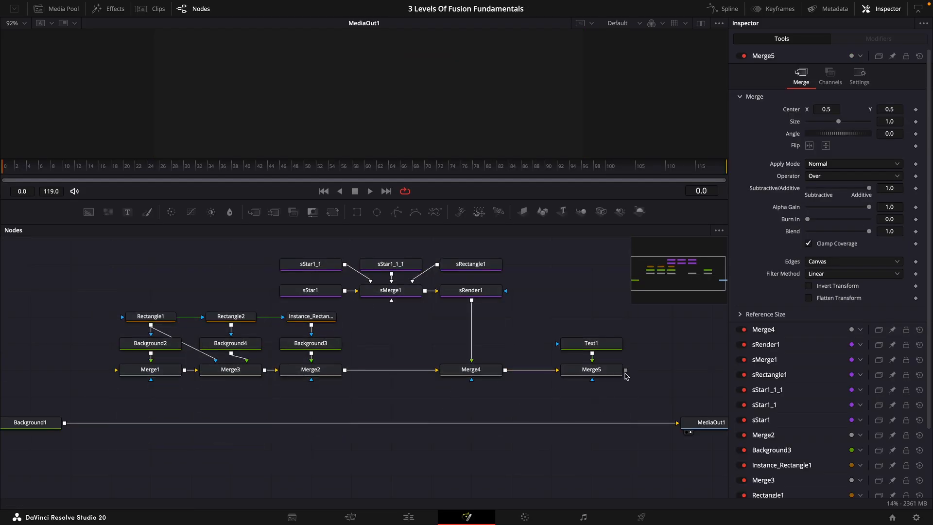
{"action": "left_click_drag", "start_coordinate": [627, 371], "coordinate": [64, 425]}
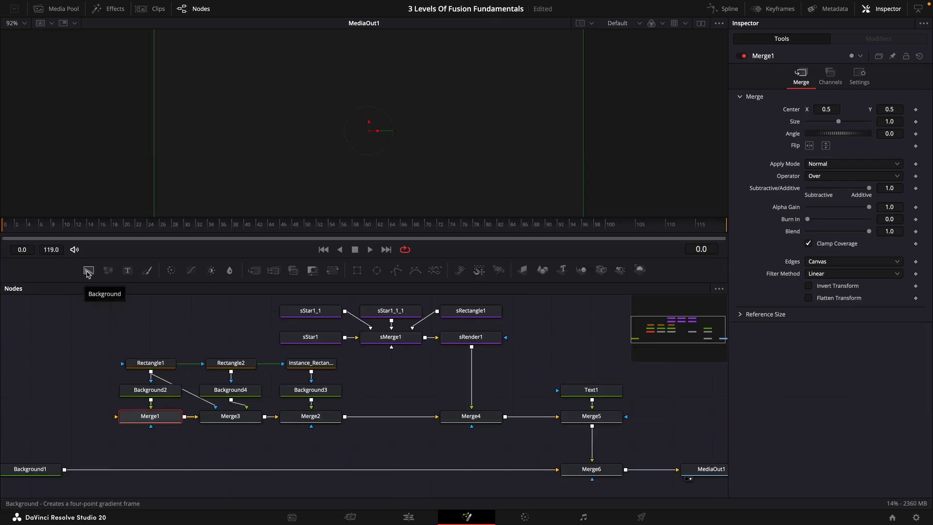
Step: Add a new Background node, make it fully transparent, and connect it to Merge1's background input
{"action": "left_click_drag", "start_coordinate": [88, 269], "coordinate": [55, 417]}
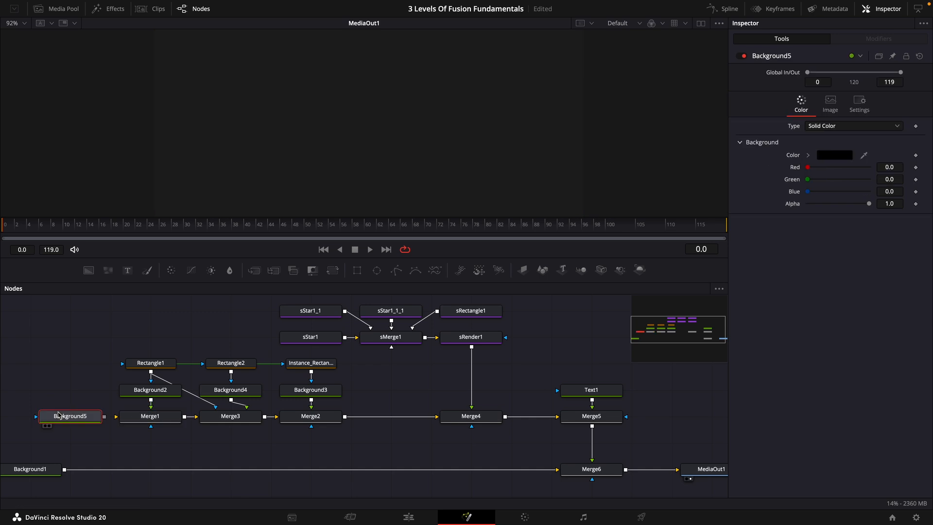
{"action": "left_click_drag", "start_coordinate": [870, 204], "coordinate": [779, 213]}
{"action": "left_click_drag", "start_coordinate": [104, 417], "coordinate": [131, 419]}
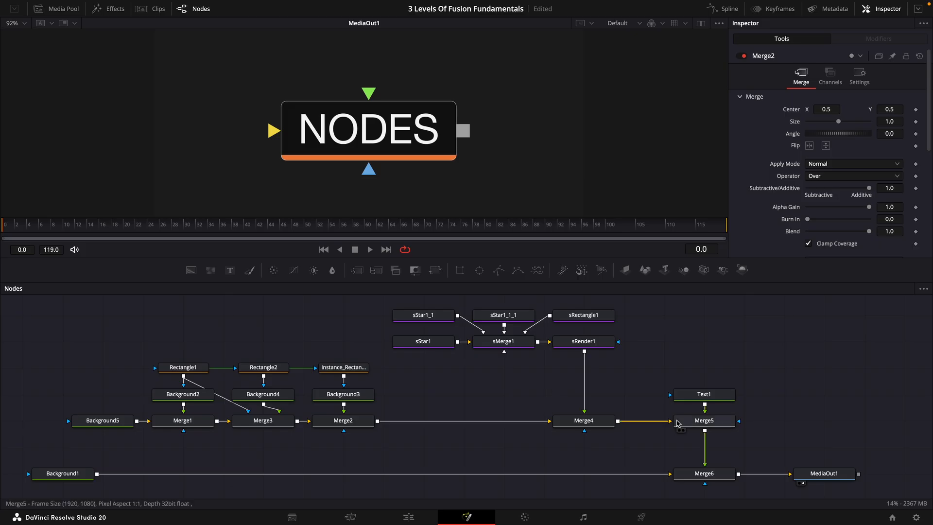
Step: Insert a Transform (Xf) node after Merge5, feeding into Merge6
{"action": "left_click", "coordinate": [716, 426]}
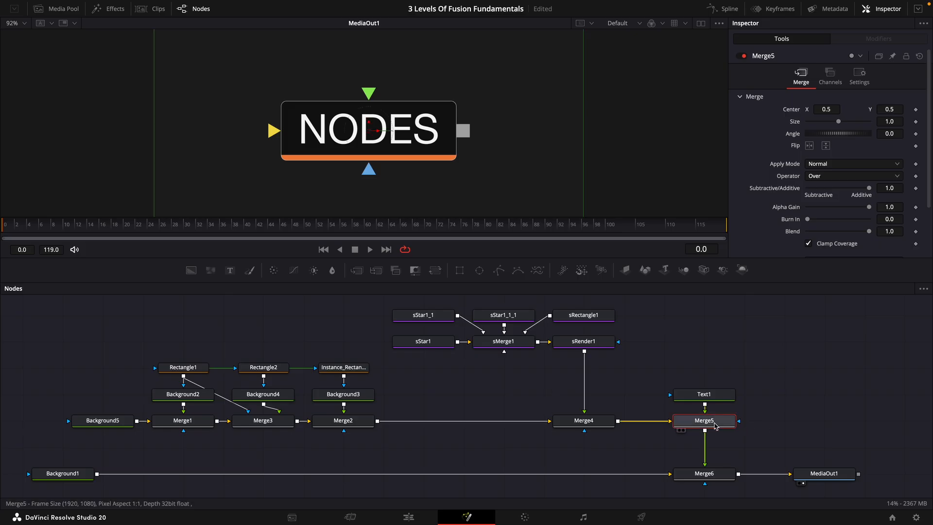
{"action": "key", "text": "shift+space"}
{"action": "type", "text": "srec"}
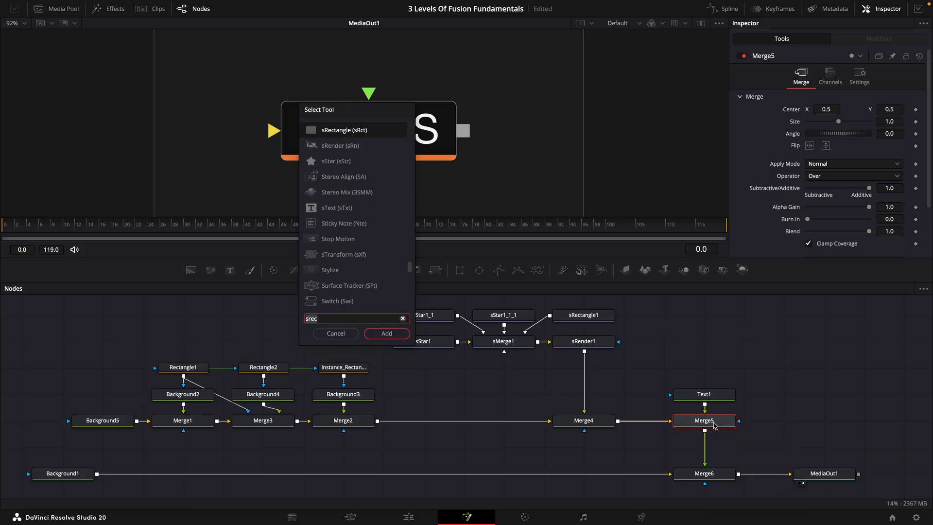
{"action": "key", "text": "BackSpace"}
{"action": "key", "text": "BackSpace"}
{"action": "key", "text": "BackSpace"}
{"action": "key", "text": "BackSpace"}
{"action": "type", "text": "transform"}
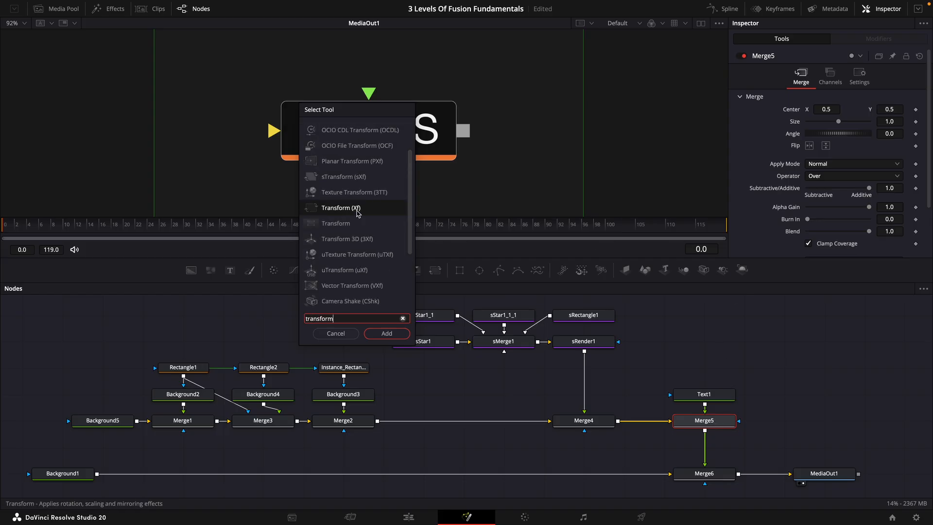
{"action": "double_click", "coordinate": [362, 208]}
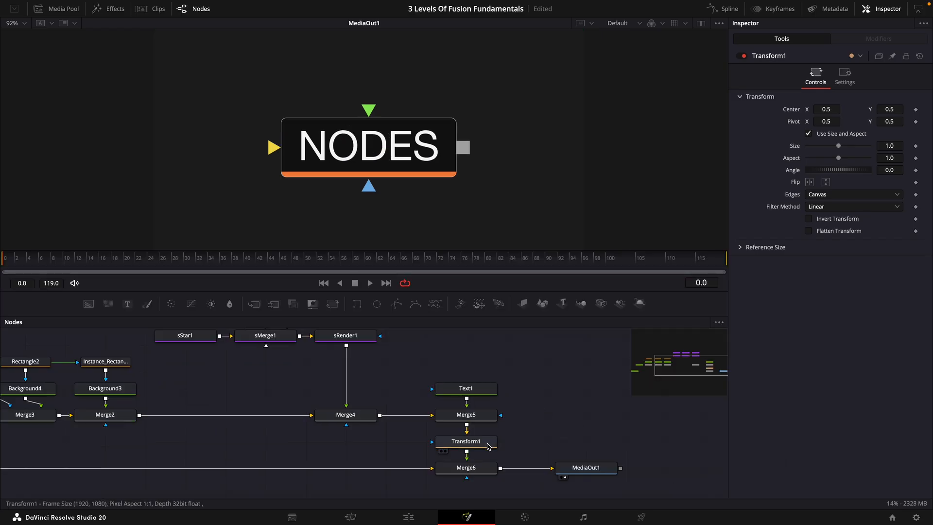
Step: Keyframe Transform1's Size from 0.0 at frame 0 to 1.0 at frame 48 and play back the animation
{"action": "left_click", "coordinate": [489, 446]}
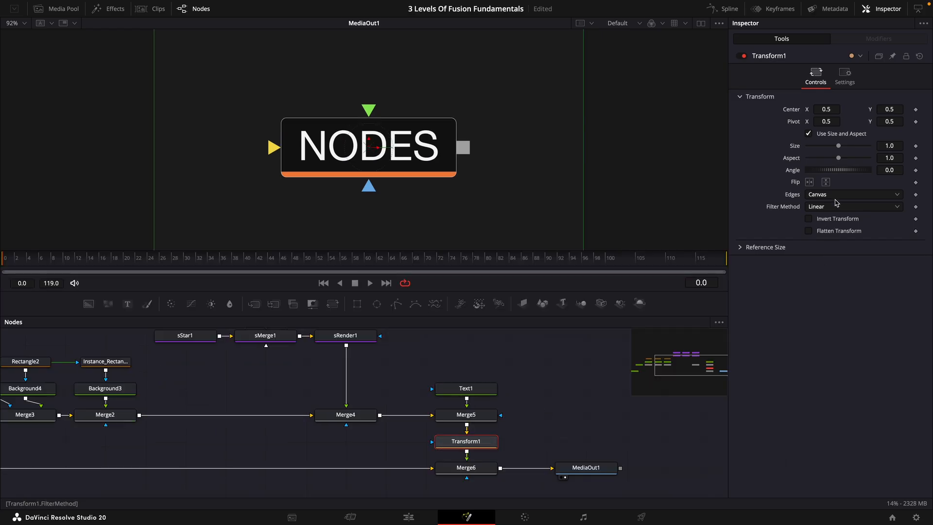
{"action": "left_click", "coordinate": [917, 146]}
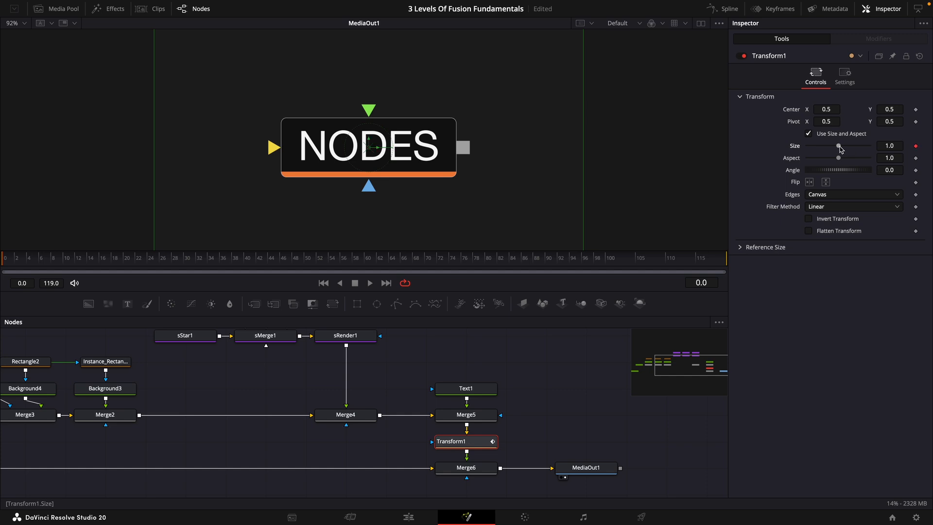
{"action": "left_click_drag", "start_coordinate": [840, 149], "coordinate": [820, 150]}
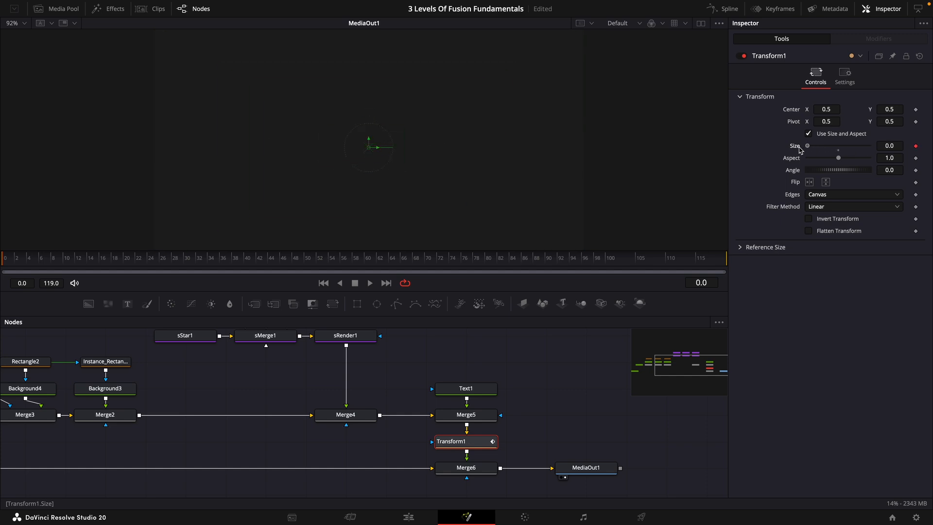
{"action": "left_click_drag", "start_coordinate": [29, 263], "coordinate": [283, 270]}
{"action": "left_click_drag", "start_coordinate": [808, 145], "coordinate": [839, 150]}
{"action": "left_click_drag", "start_coordinate": [293, 265], "coordinate": [1, 270]}
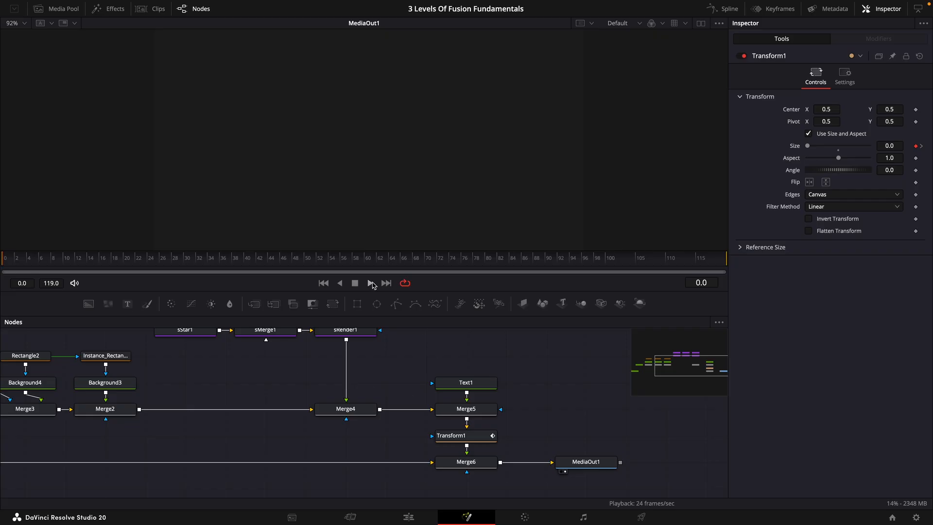
{"action": "left_click", "coordinate": [371, 283]}
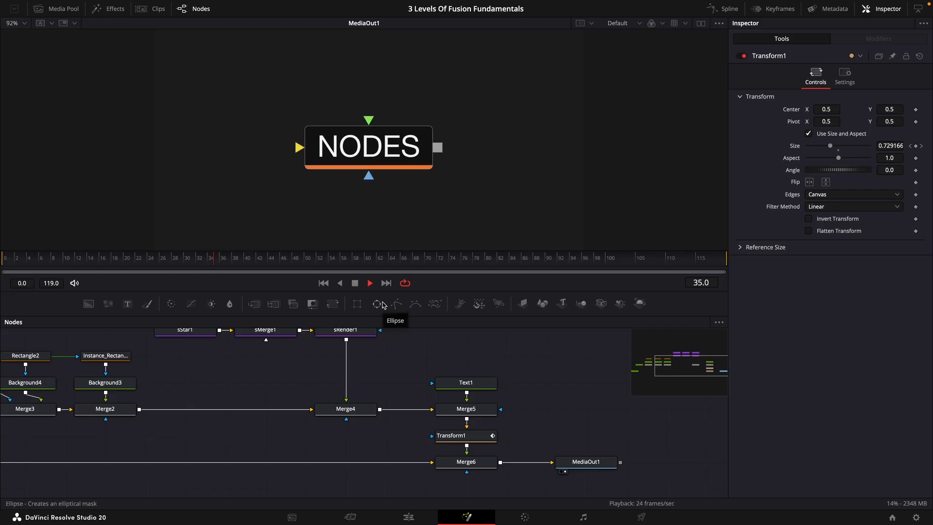
{"action": "left_click", "coordinate": [355, 283]}
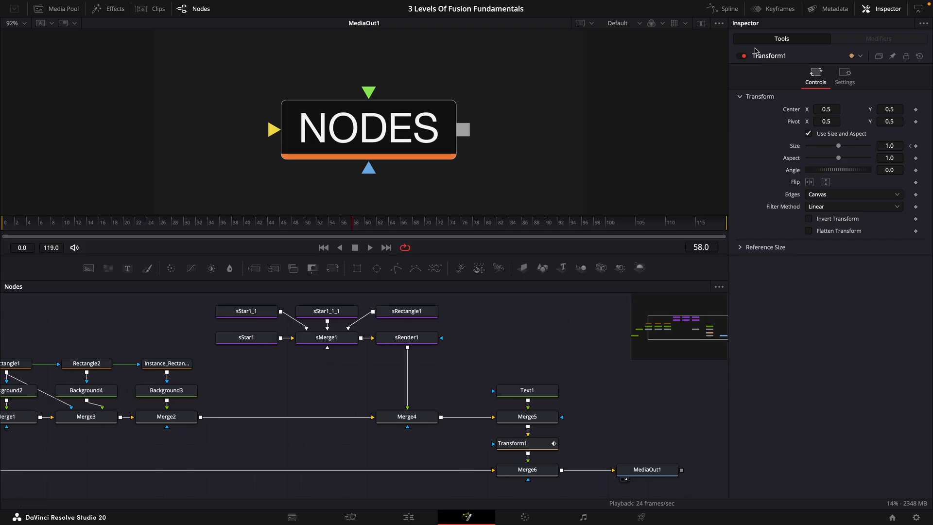
Step: Display Transform1's Size curve in the Spline editor and fit the curve to the view
{"action": "left_click", "coordinate": [723, 8]}
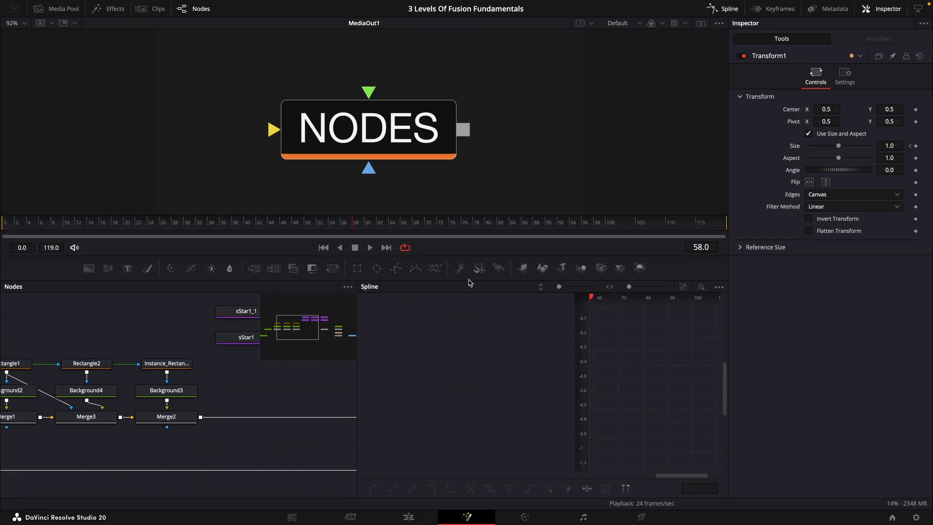
{"action": "left_click_drag", "start_coordinate": [576, 355], "coordinate": [406, 393]}
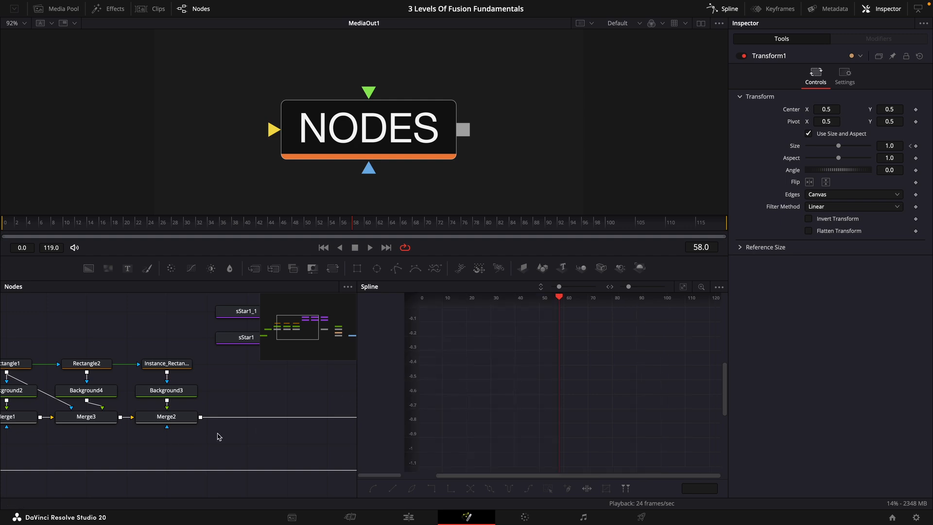
{"action": "scroll", "coordinate": [248, 421], "scroll_direction": "left", "scroll_amount": 2}
{"action": "scroll", "coordinate": [247, 421], "scroll_direction": "right", "scroll_amount": 5}
{"action": "scroll", "coordinate": [247, 421], "scroll_direction": "right", "scroll_amount": 5}
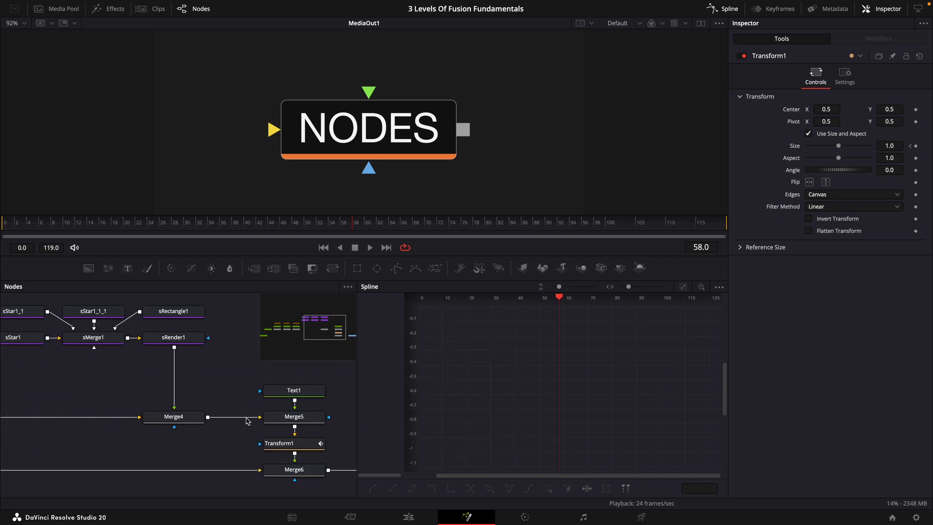
{"action": "scroll", "coordinate": [241, 420], "scroll_direction": "down", "scroll_amount": 1}
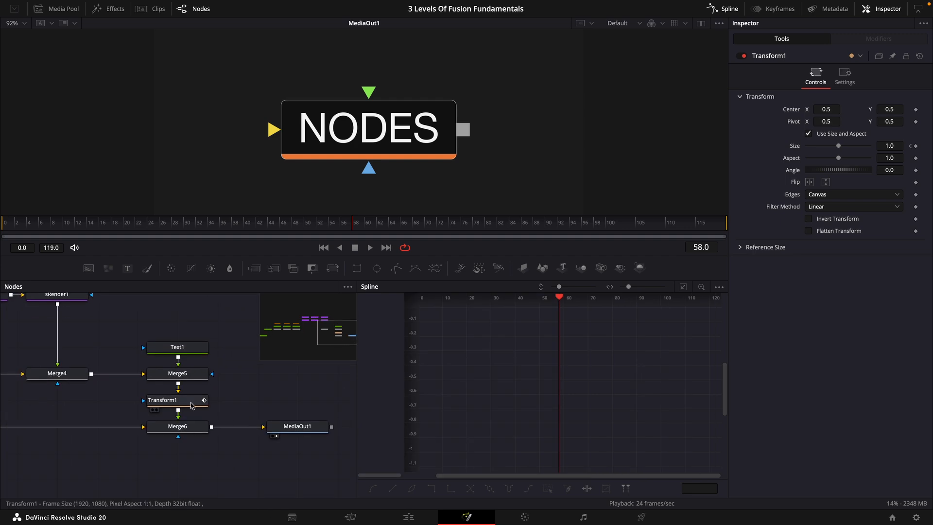
{"action": "left_click", "coordinate": [192, 406]}
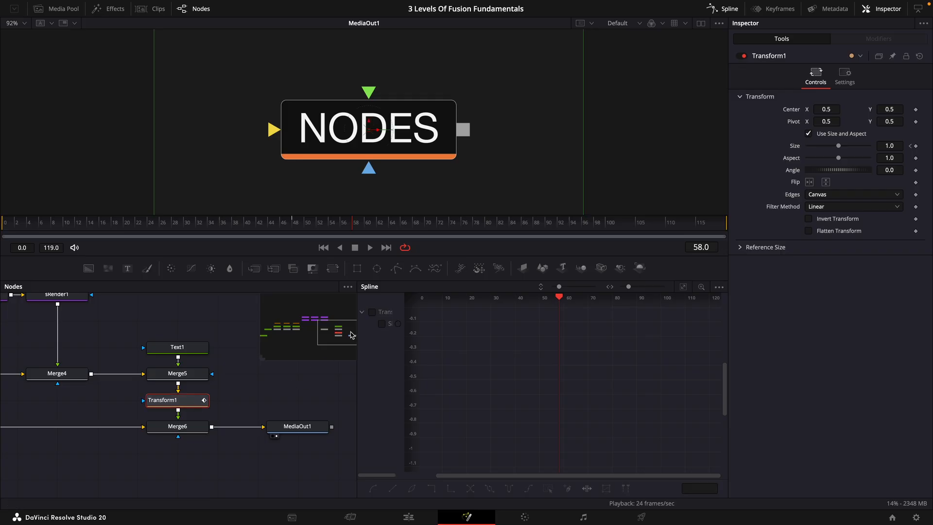
{"action": "left_click", "coordinate": [371, 313]}
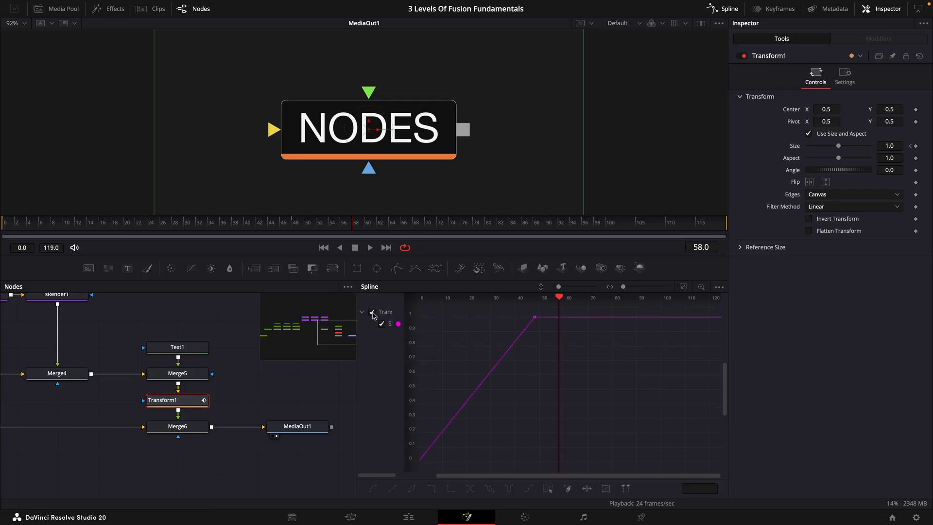
{"action": "left_click", "coordinate": [684, 289]}
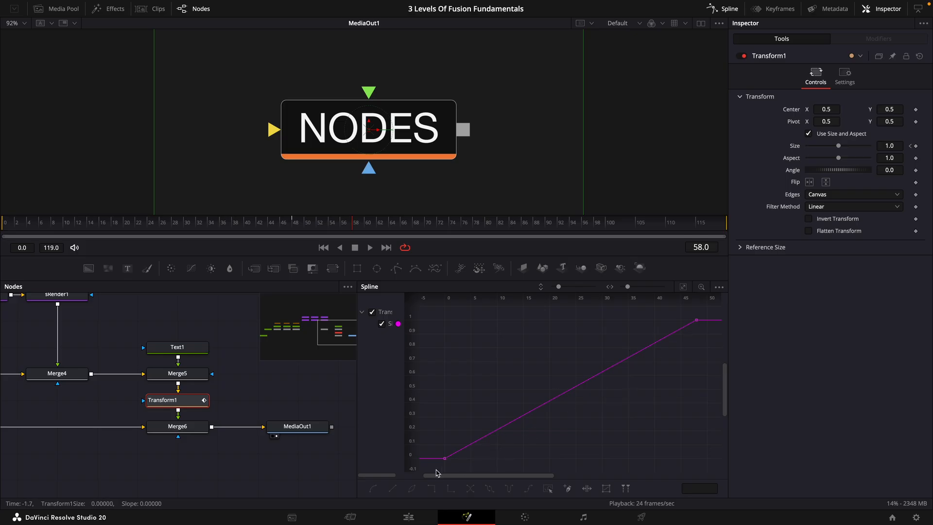
Step: Apply Out Back Cubic easing to both of Transform1's Size keyframes and play back the animation from the start
{"action": "left_click_drag", "start_coordinate": [436, 470], "coordinate": [709, 312]}
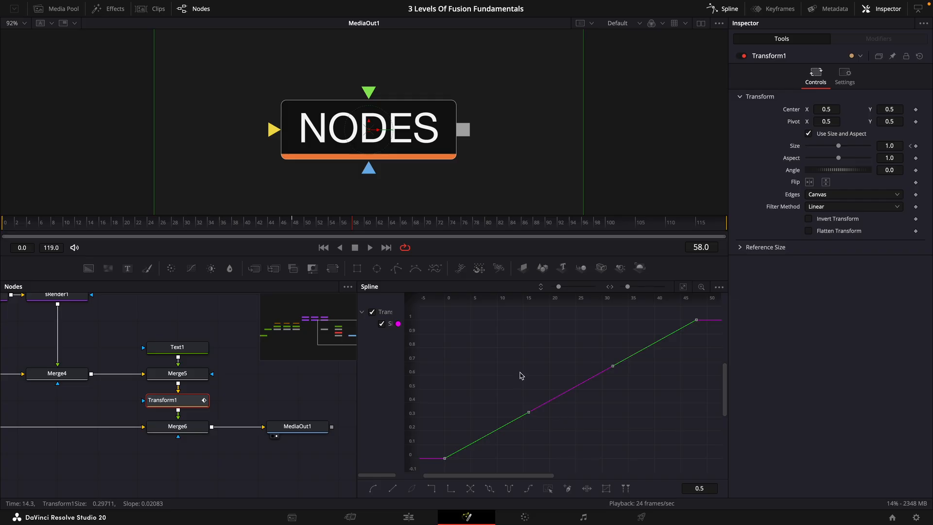
{"action": "left_click_drag", "start_coordinate": [427, 469], "coordinate": [706, 316]}
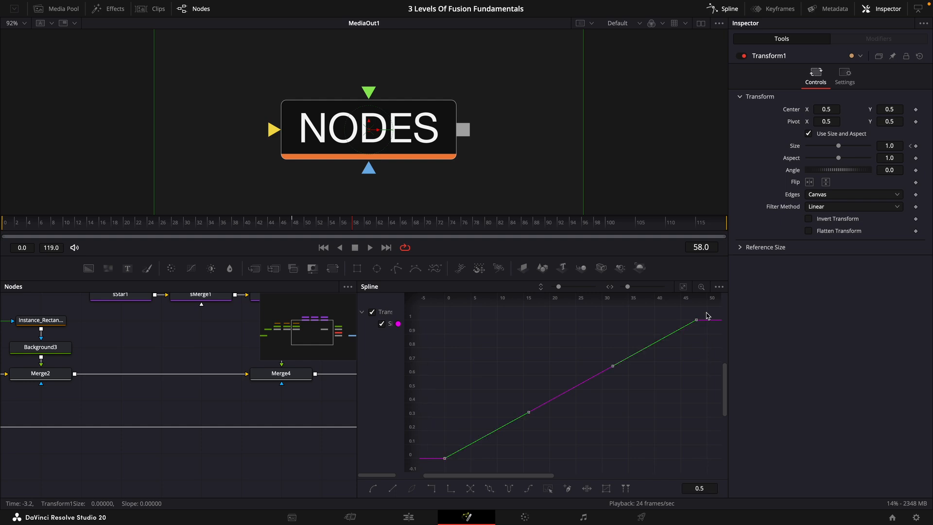
{"action": "right_click", "coordinate": [510, 371]}
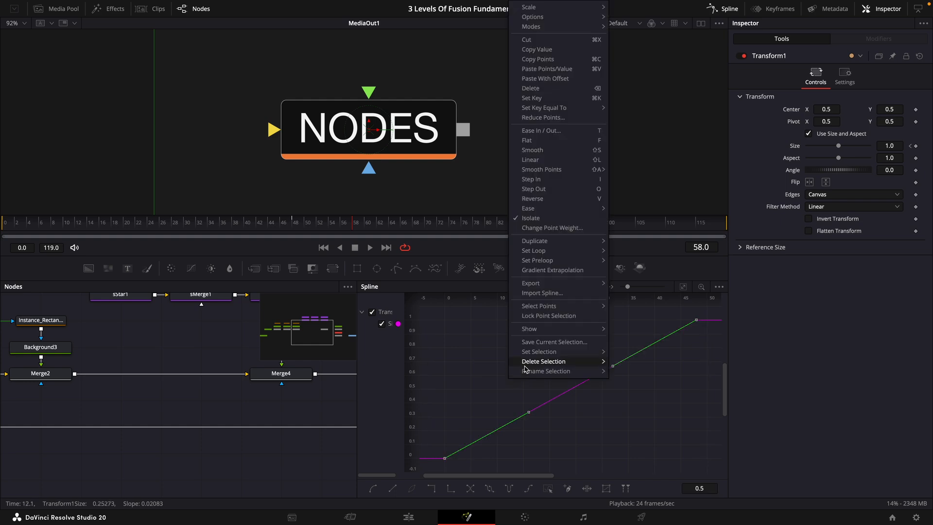
{"action": "mouse_move", "coordinate": [587, 210]}
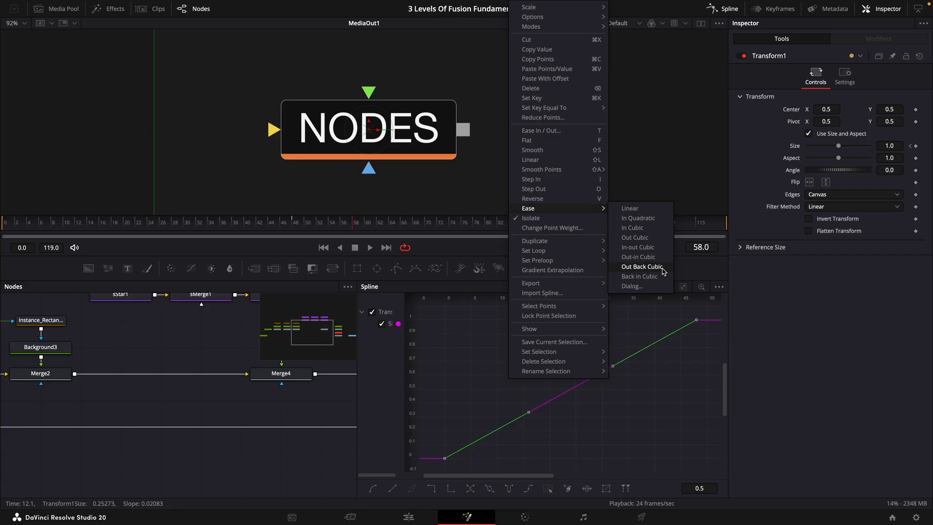
{"action": "left_click", "coordinate": [642, 266]}
{"action": "scroll", "coordinate": [621, 399], "scroll_direction": "up", "scroll_amount": 3}
{"action": "scroll", "coordinate": [607, 437], "scroll_direction": "down", "scroll_amount": 2}
{"action": "scroll", "coordinate": [607, 437], "scroll_direction": "up", "scroll_amount": 2}
{"action": "scroll", "coordinate": [607, 437], "scroll_direction": "down", "scroll_amount": 2}
{"action": "scroll", "coordinate": [607, 437], "scroll_direction": "down", "scroll_amount": 3}
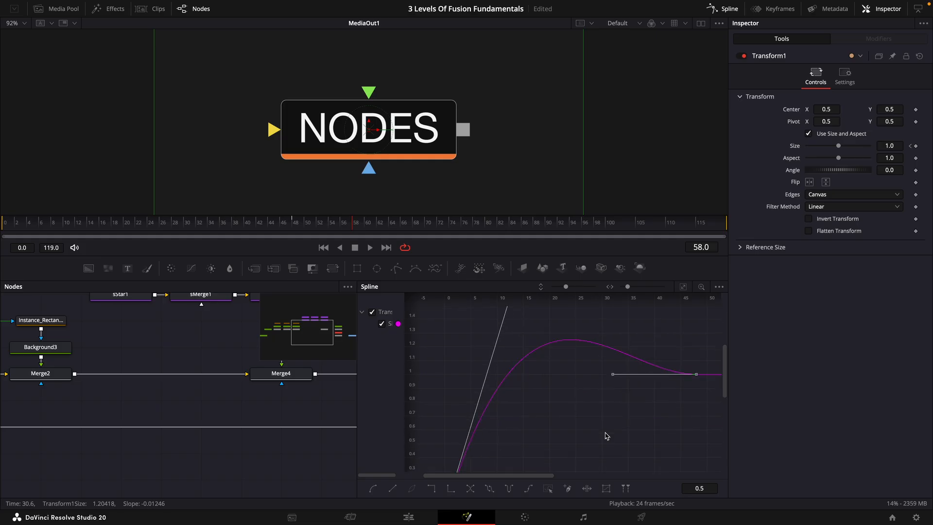
{"action": "scroll", "coordinate": [606, 436], "scroll_direction": "up", "scroll_amount": 2}
{"action": "left_click", "coordinate": [727, 8]}
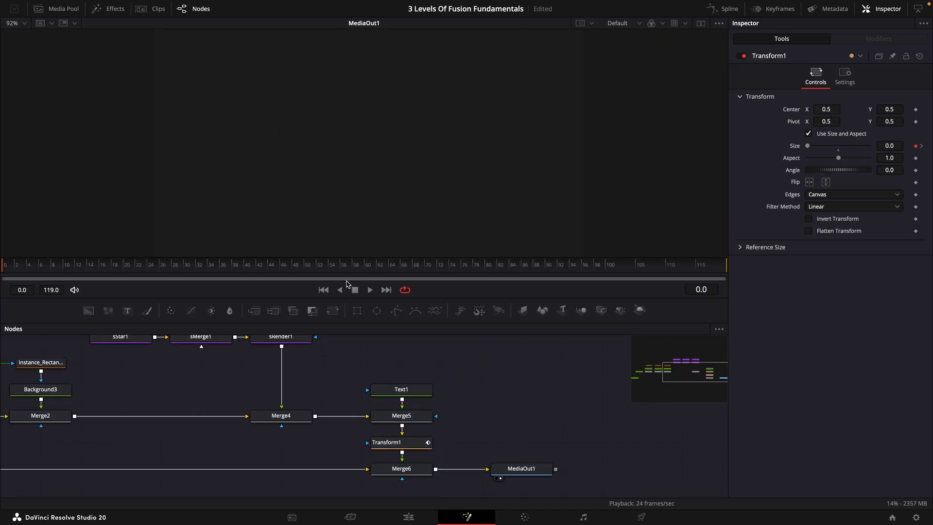
{"action": "left_click", "coordinate": [370, 289]}
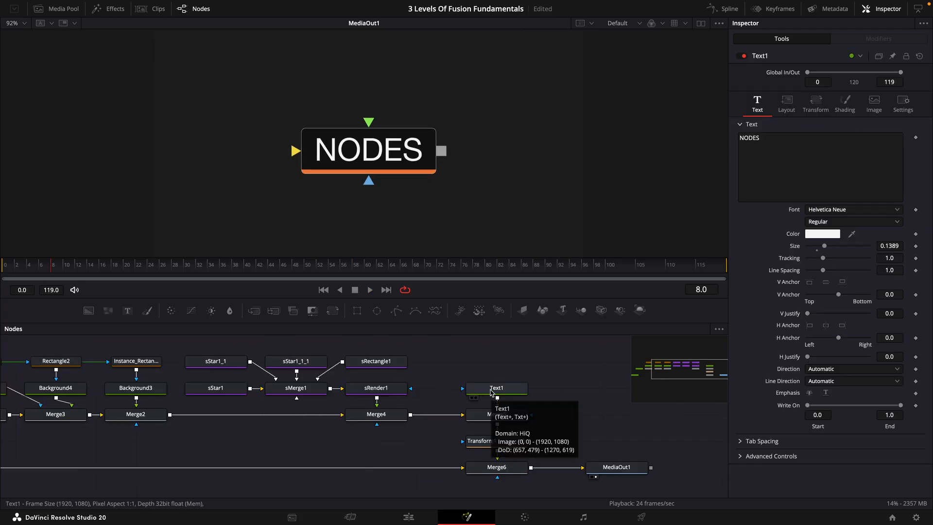
Step: Add a Follower modifier to Text1's NODES text and open its modifier settings
{"action": "left_click", "coordinate": [515, 394]}
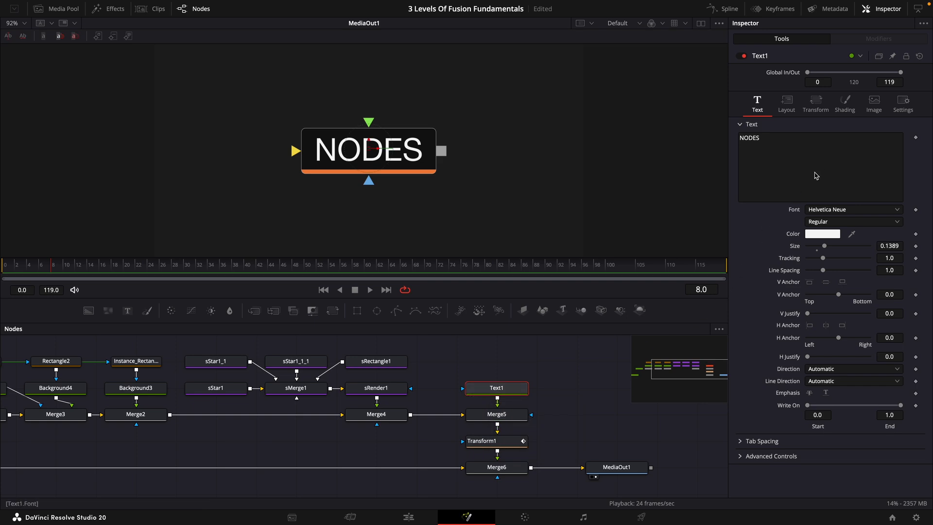
{"action": "right_click", "coordinate": [918, 168]}
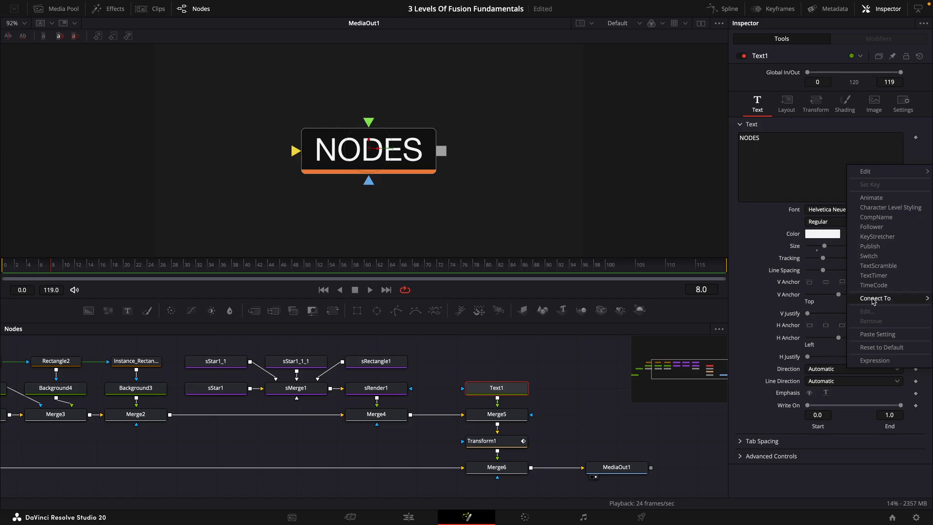
{"action": "left_click", "coordinate": [897, 228]}
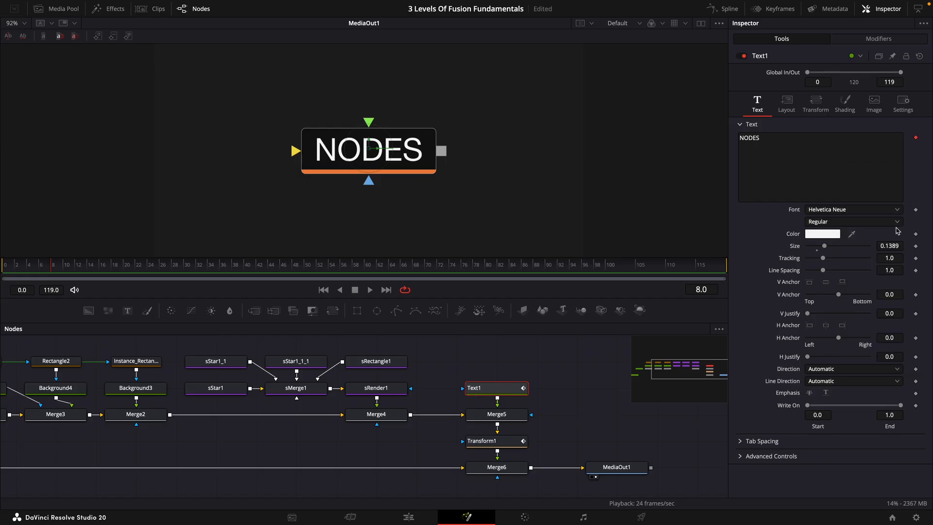
{"action": "left_click", "coordinate": [868, 41]}
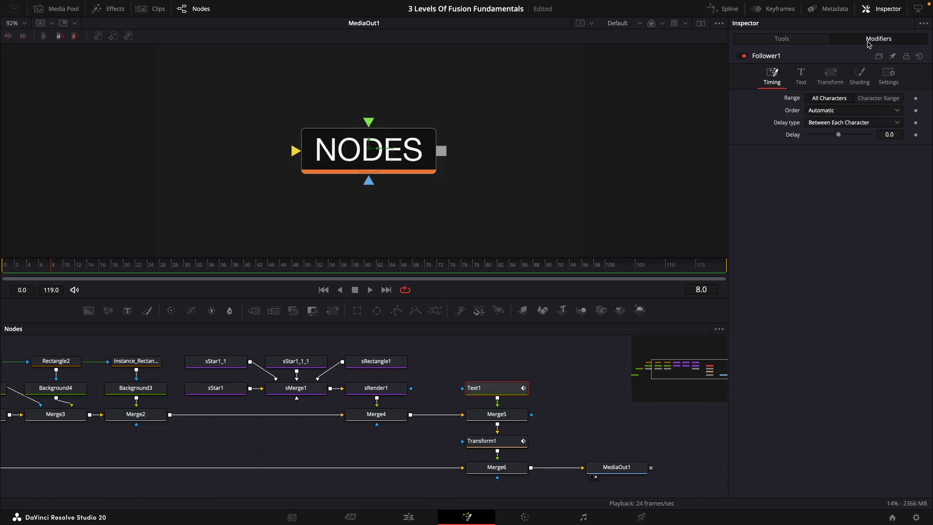
Step: Keyframe the Follower's character Offset with X and Y at 0.0 at frames 48 and 70
{"action": "left_click", "coordinate": [833, 82]}
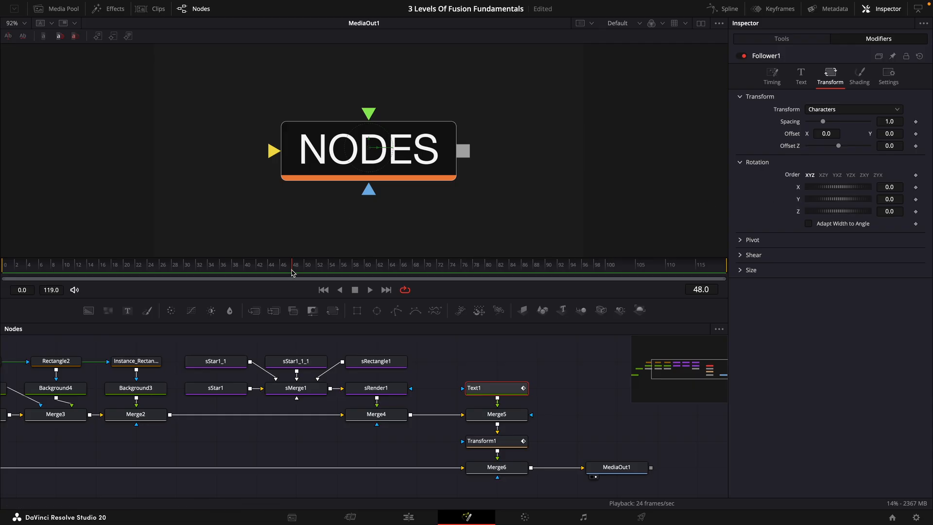
{"action": "left_click", "coordinate": [916, 134]}
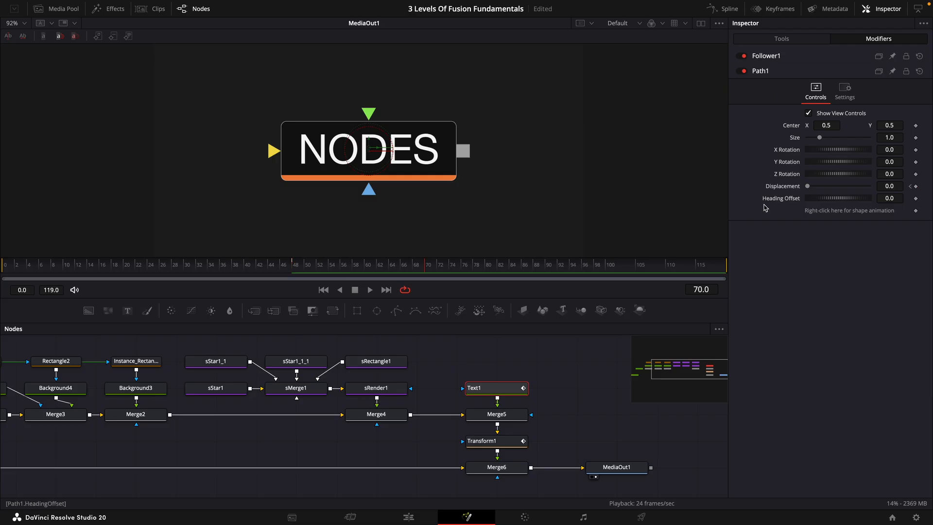
{"action": "left_click", "coordinate": [767, 57]}
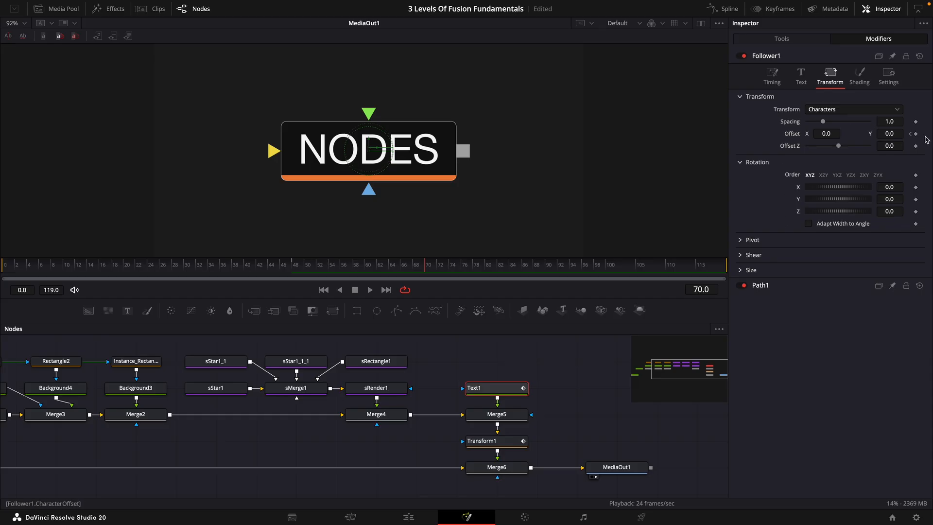
{"action": "left_click", "coordinate": [760, 286]}
{"action": "left_click", "coordinate": [415, 277]}
{"action": "left_click_drag", "start_coordinate": [419, 278], "coordinate": [429, 278]}
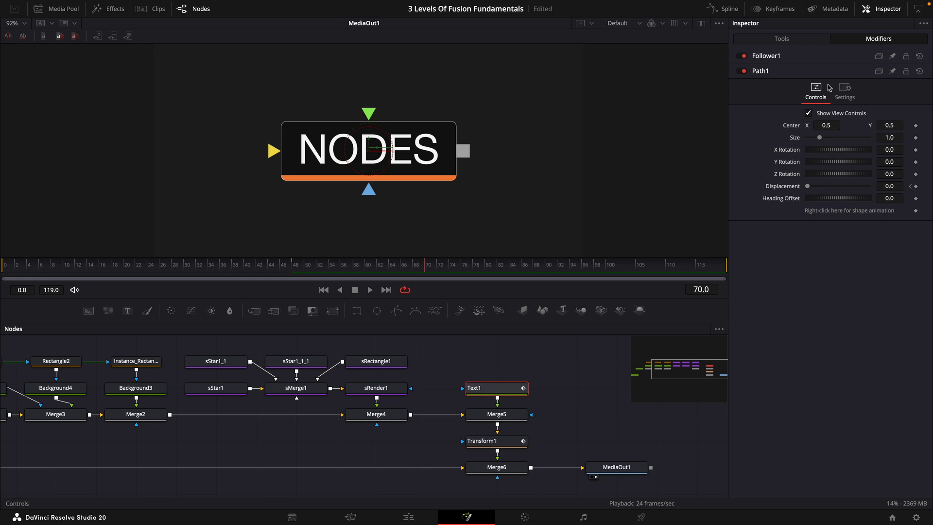
{"action": "left_click", "coordinate": [774, 56]}
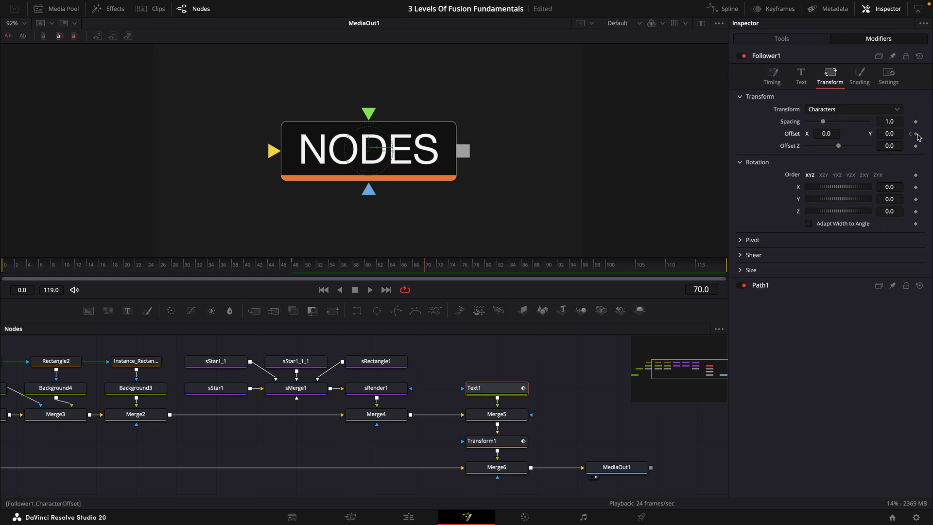
{"action": "left_click", "coordinate": [915, 134]}
Step: Lower the Follower's Y Offset at the frame 48 keyframe and scrub through the text's rise to frame 70
{"action": "left_click_drag", "start_coordinate": [424, 280], "coordinate": [436, 272]}
{"action": "key", "text": "["}
{"action": "left_click_drag", "start_coordinate": [892, 136], "coordinate": [849, 136]}
{"action": "left_click_drag", "start_coordinate": [421, 266], "coordinate": [428, 283]}
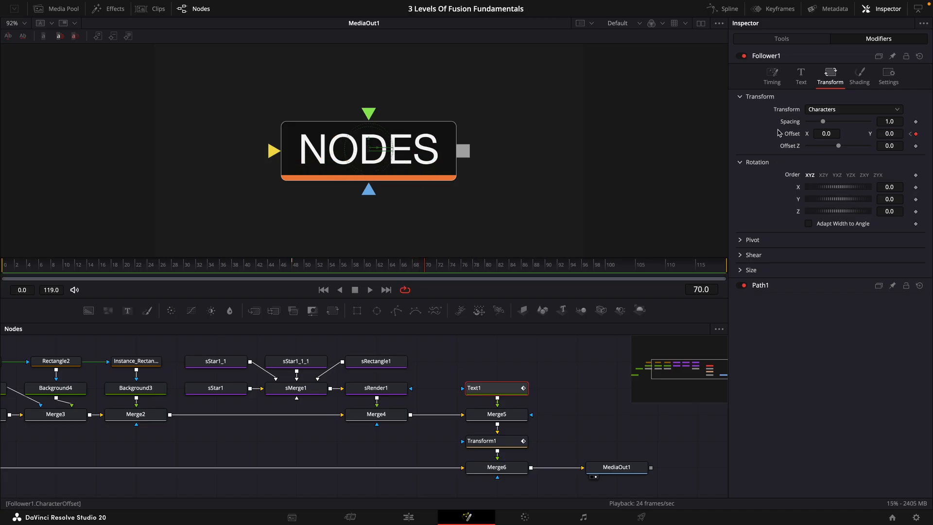
Step: Keep the Follower's transform on Characters and set the delay between each character to 0.5
{"action": "left_click", "coordinate": [865, 111]}
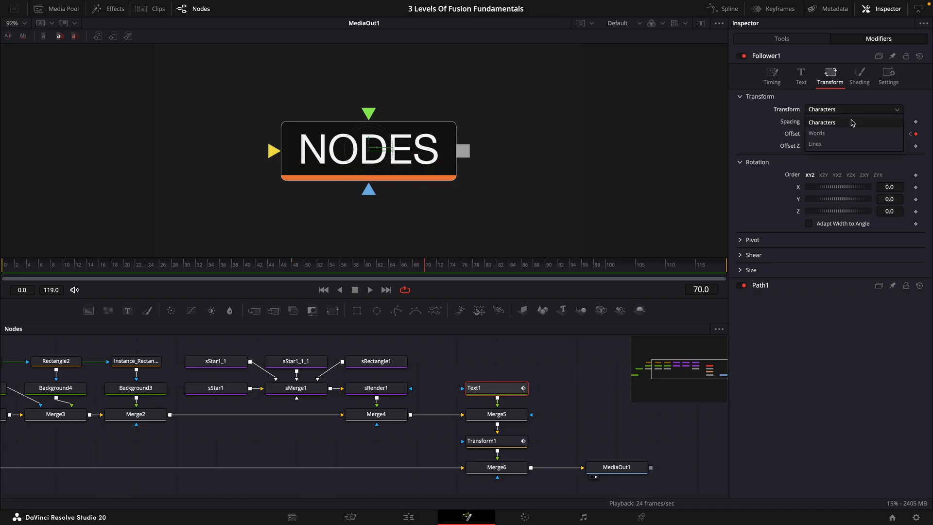
{"action": "left_click", "coordinate": [858, 113]}
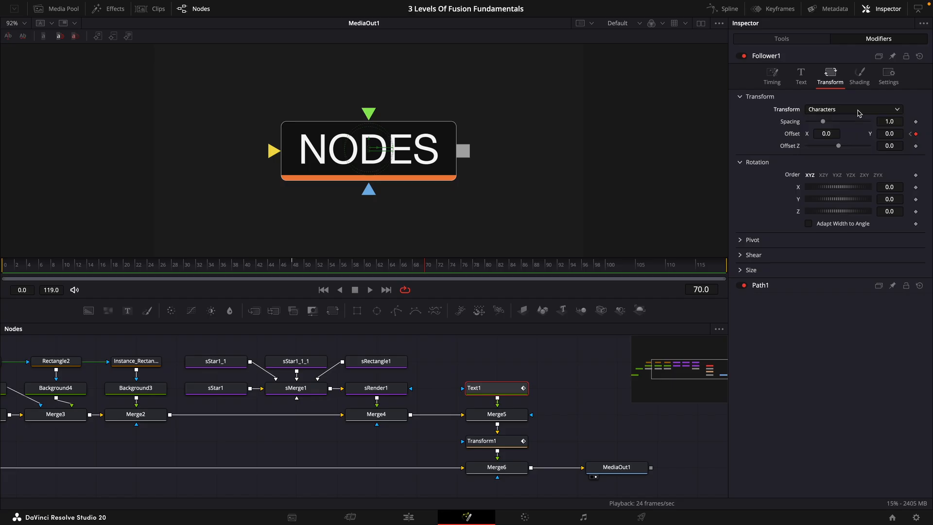
{"action": "left_click", "coordinate": [774, 78]}
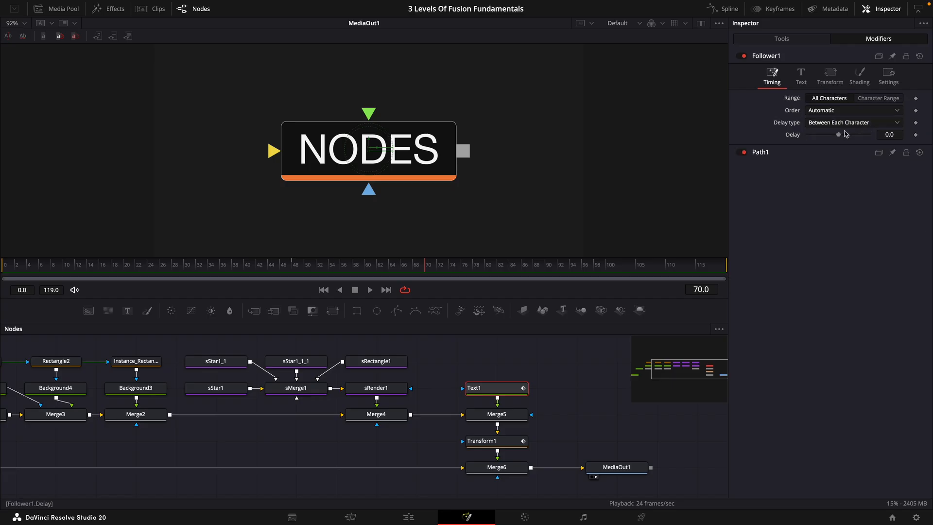
{"action": "left_click_drag", "start_coordinate": [840, 136], "coordinate": [844, 140]}
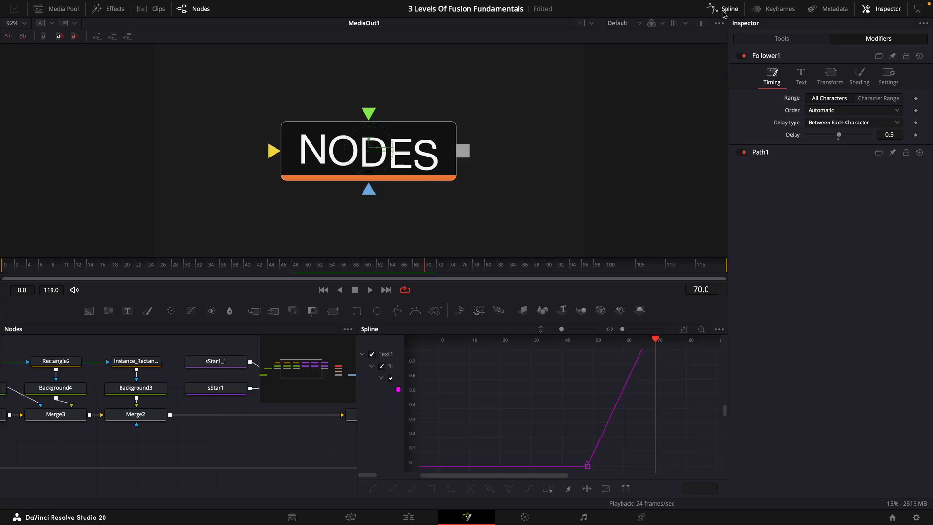
Step: Smooth both keyframes of the text's Path1 Displacement curve in the Spline editor and adjust their handles for a fast start and long ease-out
{"action": "left_click_drag", "start_coordinate": [430, 469], "coordinate": [707, 357]}
{"action": "key", "text": "shift+s"}
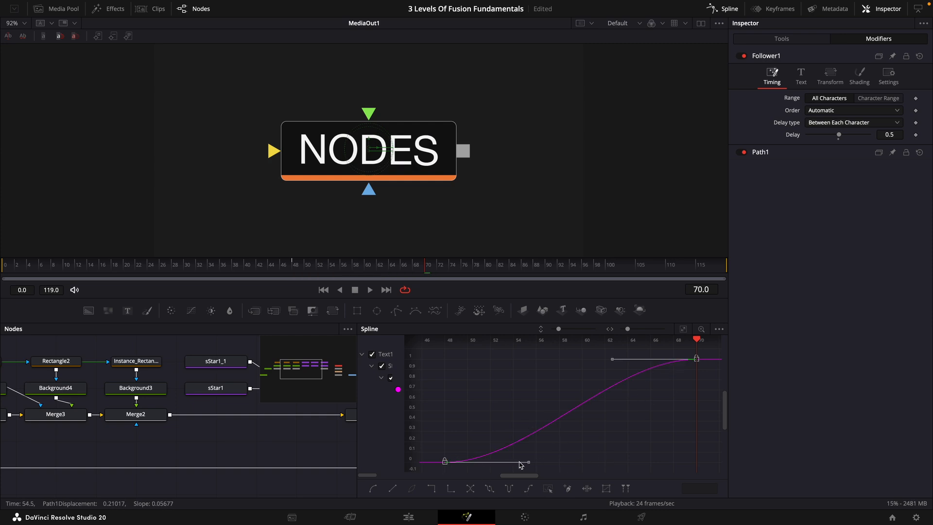
{"action": "left_click_drag", "start_coordinate": [524, 463], "coordinate": [439, 380]}
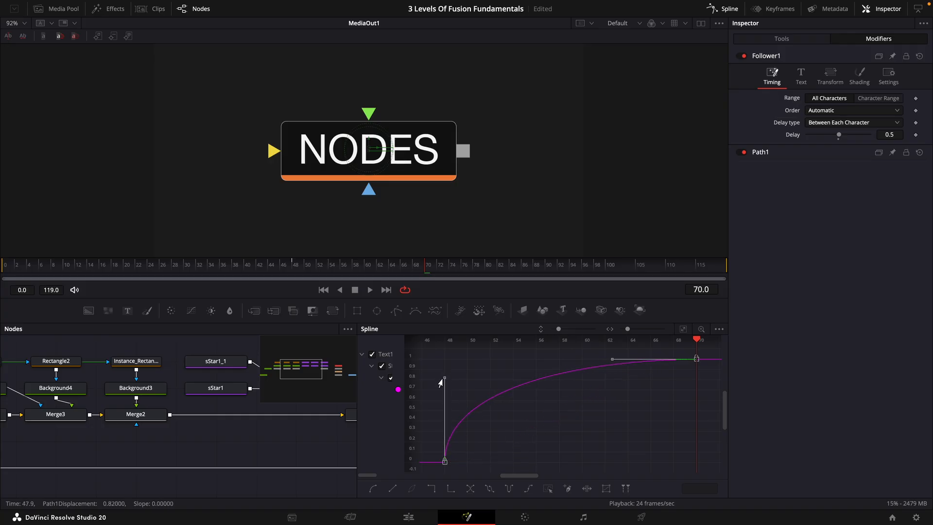
{"action": "scroll", "coordinate": [523, 407], "scroll_direction": "up", "scroll_amount": 1}
{"action": "left_click_drag", "start_coordinate": [443, 387], "coordinate": [442, 409]}
{"action": "scroll", "coordinate": [564, 401], "scroll_direction": "up", "scroll_amount": 1}
{"action": "left_click_drag", "start_coordinate": [612, 376], "coordinate": [513, 378]}
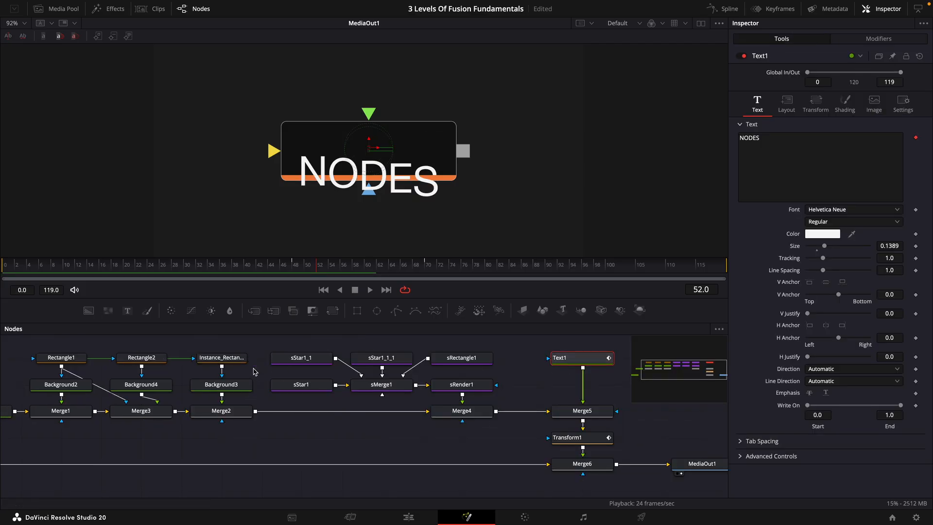
Step: Connect Rectangle1's output to Merge5's effect mask so the text is clipped to the node shape
{"action": "scroll", "coordinate": [255, 372], "scroll_direction": "up", "scroll_amount": 1}
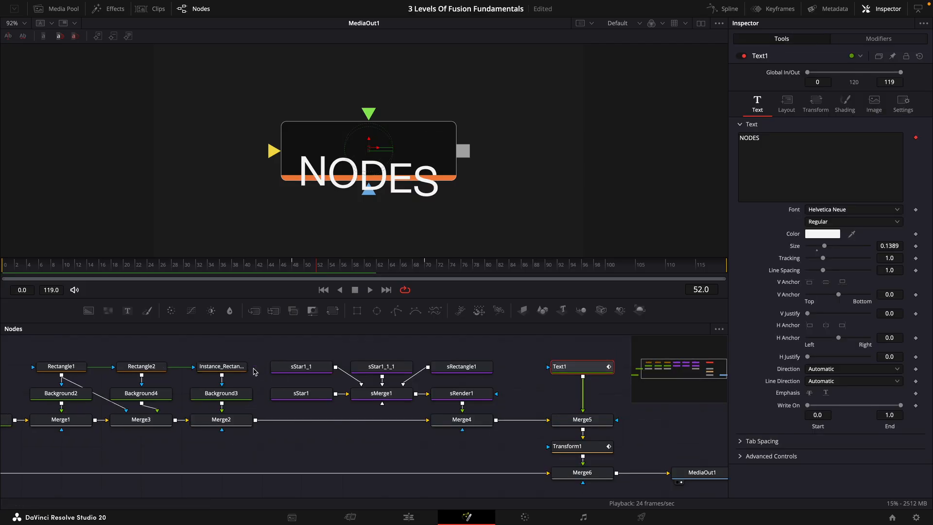
{"action": "left_click", "coordinate": [63, 367]}
{"action": "left_click_drag", "start_coordinate": [62, 377], "coordinate": [618, 424]}
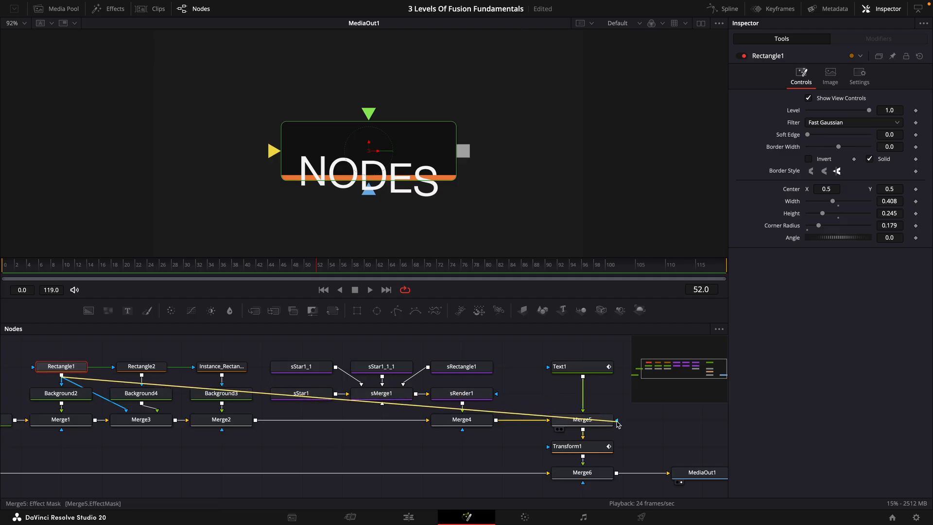
{"action": "left_click_drag", "start_coordinate": [618, 424], "coordinate": [617, 423]}
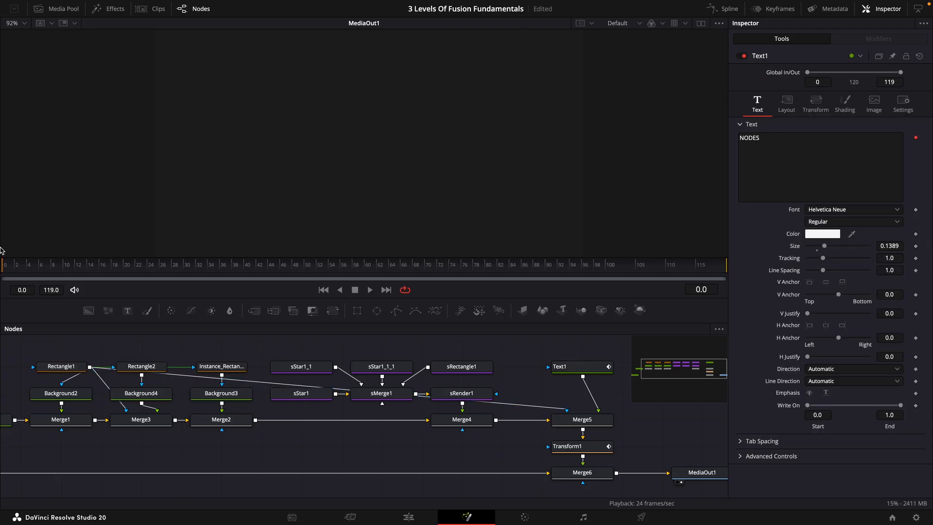
Step: Play back the masked text animation from the start and scrub back to frame 74
{"action": "left_click", "coordinate": [370, 290]}
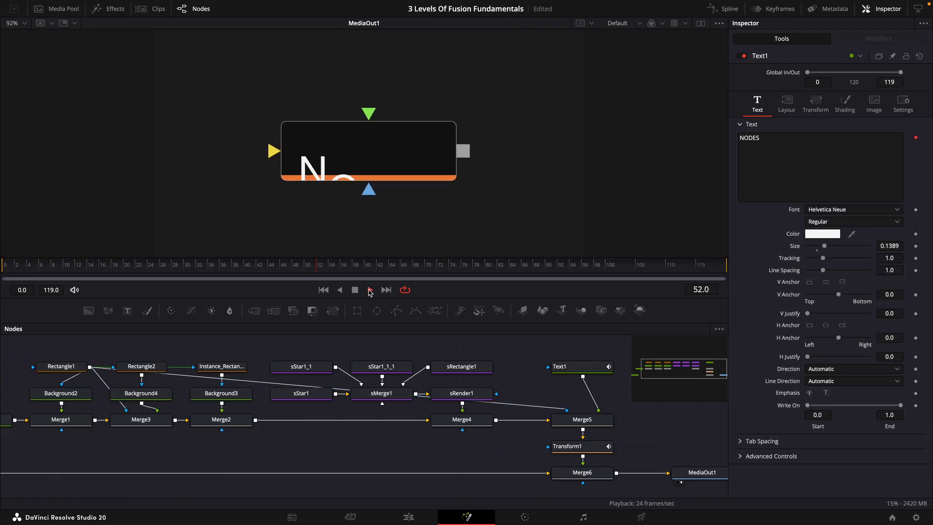
{"action": "left_click", "coordinate": [356, 291]}
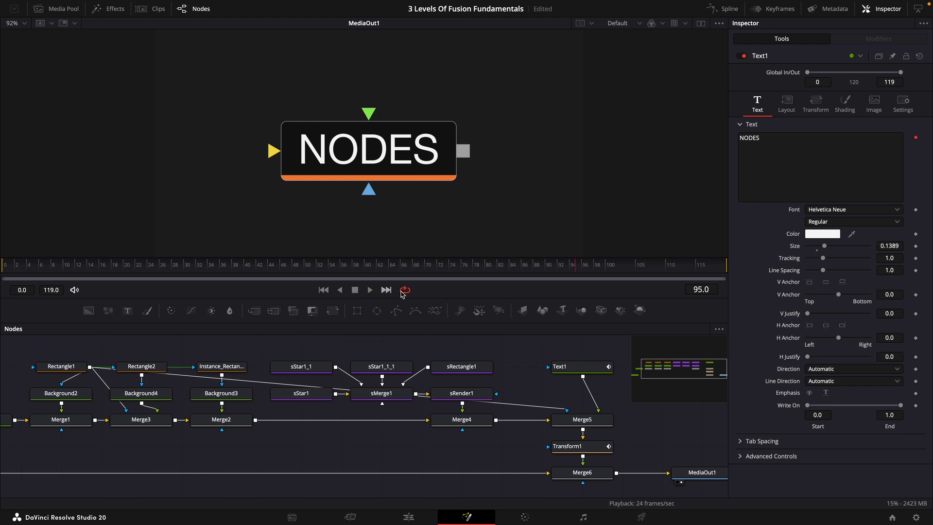
{"action": "left_click_drag", "start_coordinate": [550, 267], "coordinate": [457, 290]}
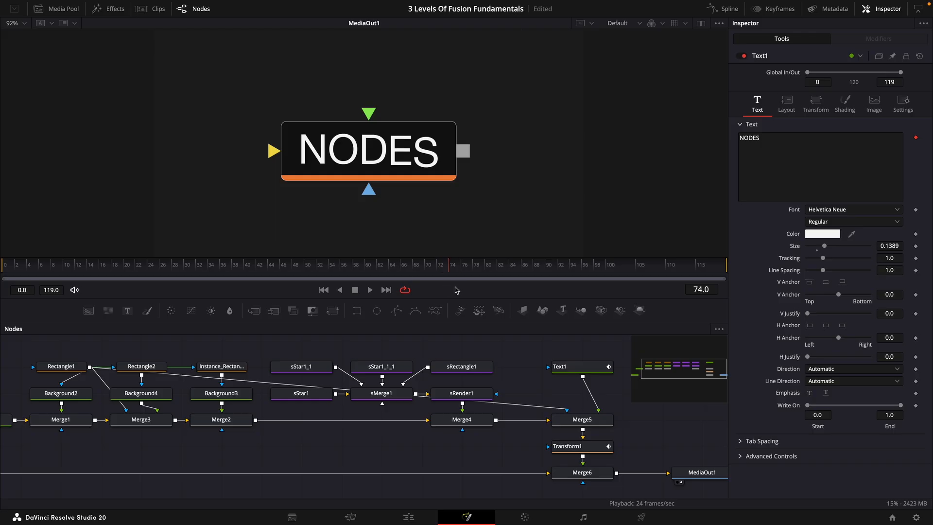